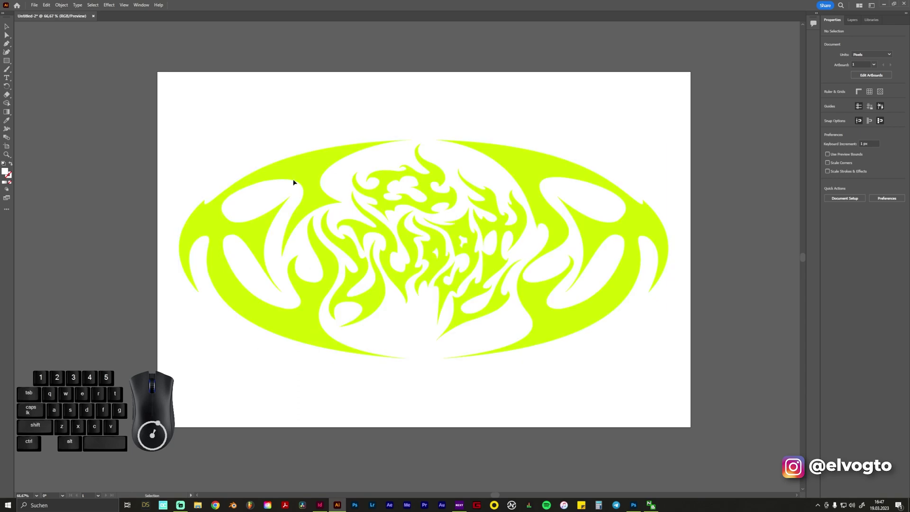
- Apply an Inflate 3D effect to the tribal logo from the 3D and Materials panel
{"action": "left_click", "coordinate": [465, 255]}
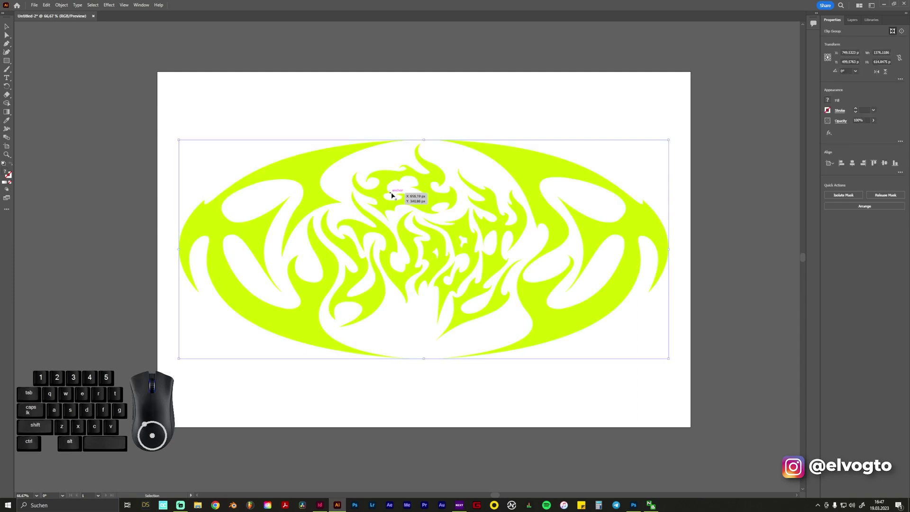
{"action": "left_click", "coordinate": [138, 6]}
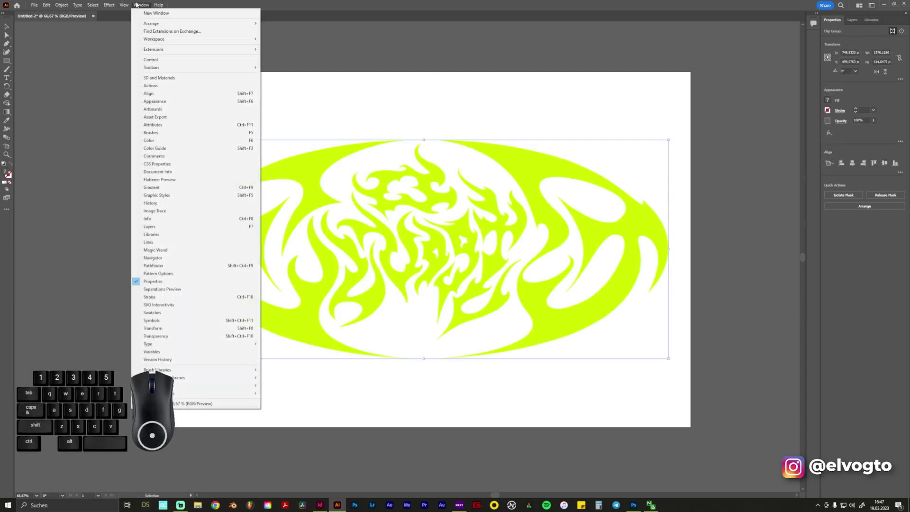
{"action": "left_click", "coordinate": [159, 78]}
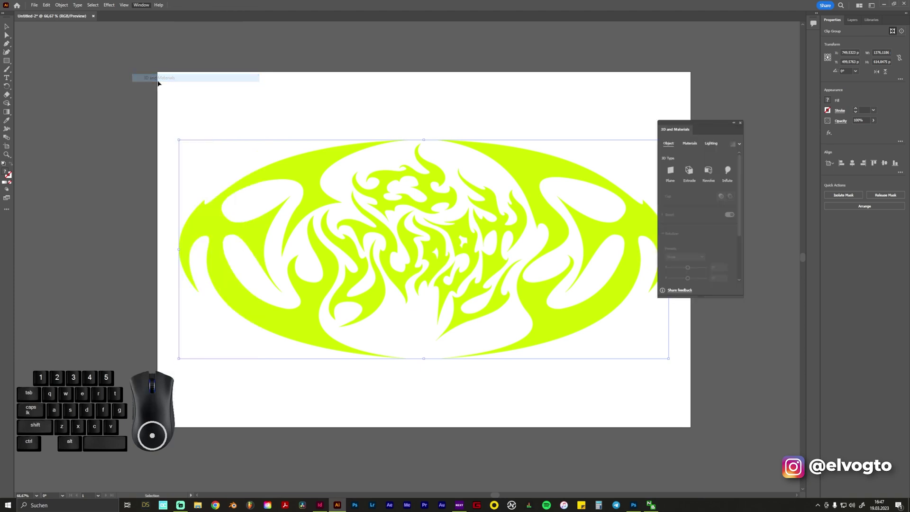
{"action": "left_click", "coordinate": [729, 173]}
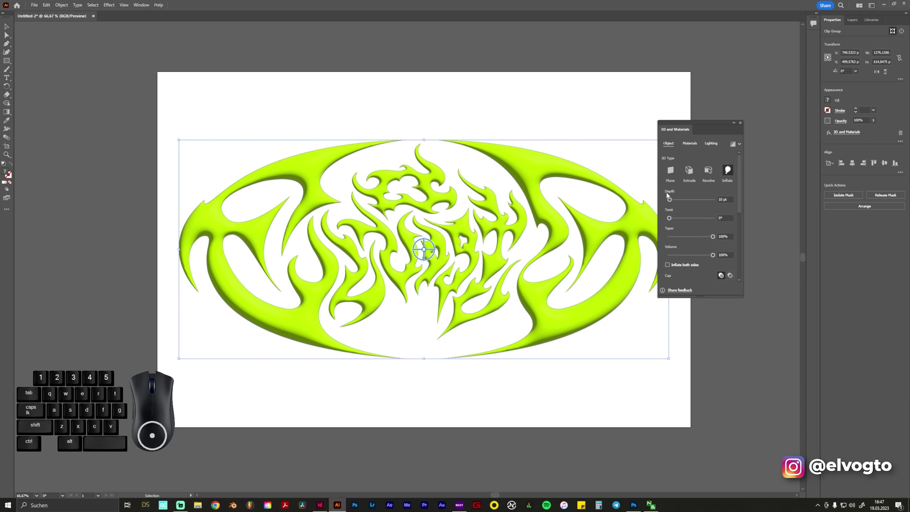
- Set inflate depth to 0 pt, enable Inflate both sides, and nudge the logo slightly
{"action": "left_click_drag", "start_coordinate": [668, 198], "coordinate": [665, 201]}
{"action": "left_click", "coordinate": [668, 266]}
{"action": "left_click", "coordinate": [418, 253]}
{"action": "left_click_drag", "start_coordinate": [417, 252], "coordinate": [435, 252]}
{"action": "left_click", "coordinate": [435, 252]}
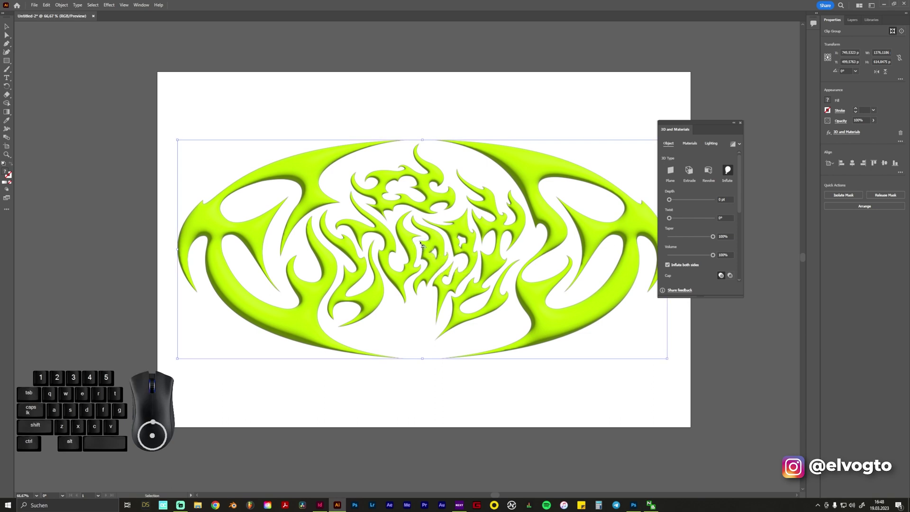
- Rotate the 3D logo around its vertical axis, then undo the rotation
{"action": "left_click_drag", "start_coordinate": [426, 245], "coordinate": [429, 282]}
{"action": "key", "text": "ctrl"}
{"action": "key", "text": "ctrl+z"}
- Add the inflated logo to Asset Export as Asset 2 with OBJ as its format
{"action": "left_click_drag", "start_coordinate": [714, 127], "coordinate": [742, 132]}
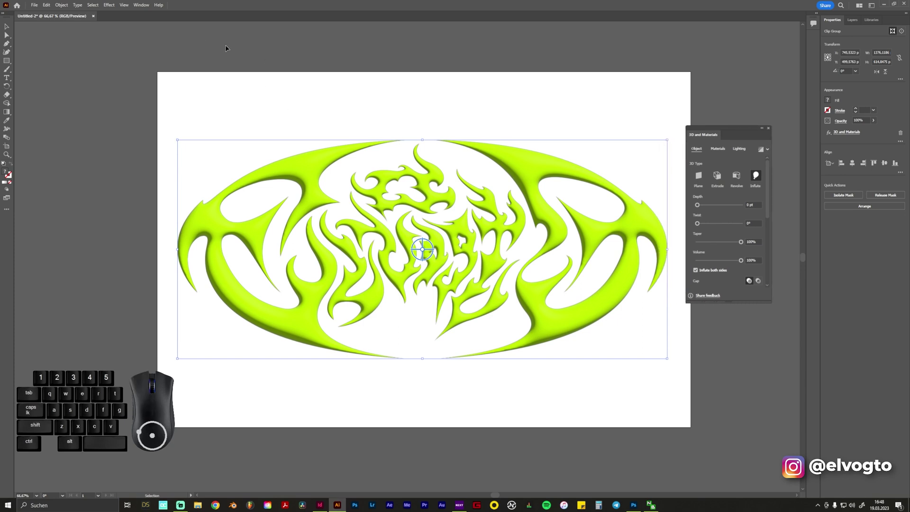
{"action": "left_click", "coordinate": [140, 5]}
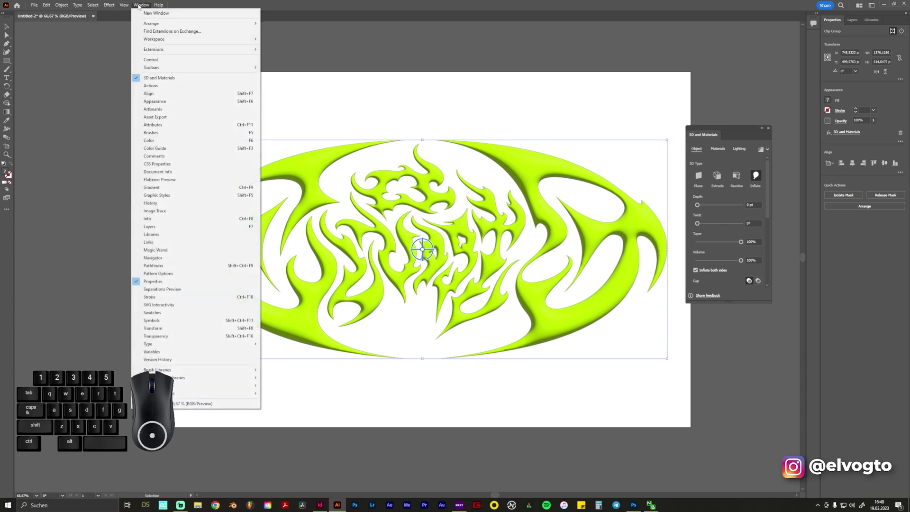
{"action": "left_click", "coordinate": [161, 118]}
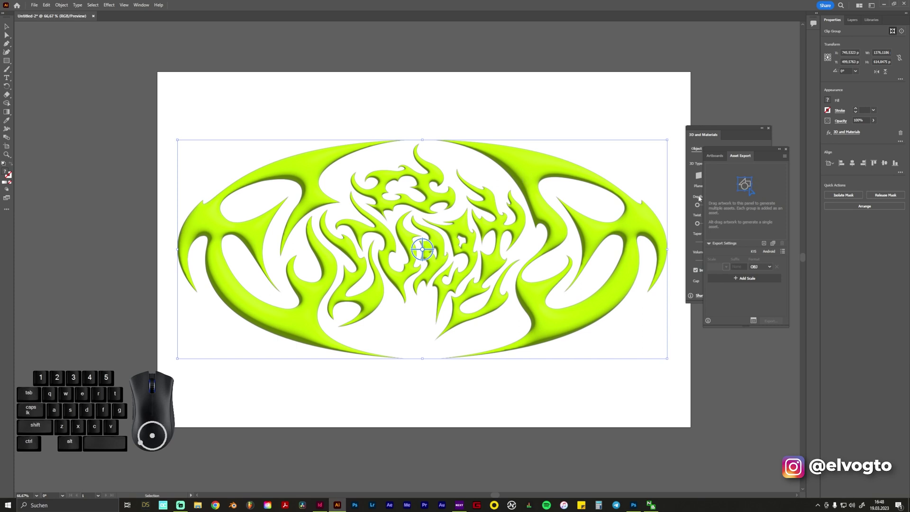
{"action": "left_click_drag", "start_coordinate": [417, 244], "coordinate": [728, 196]}
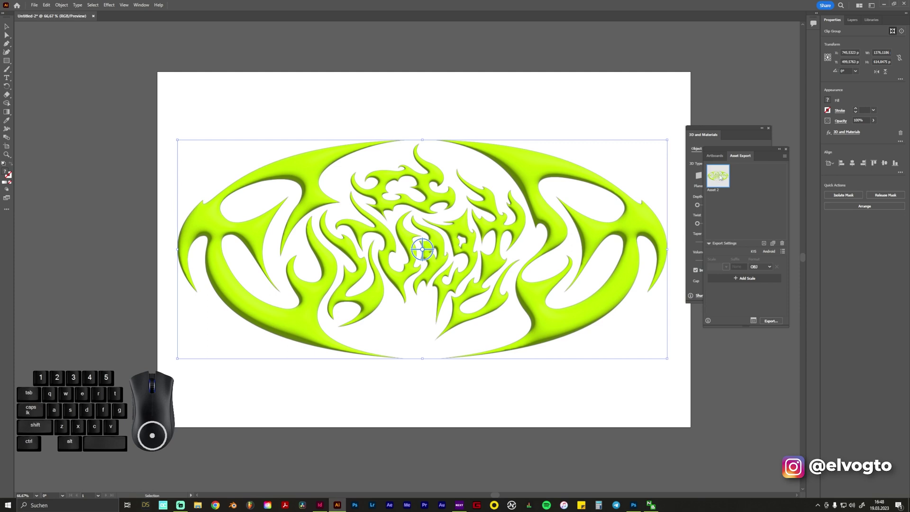
{"action": "left_click", "coordinate": [764, 267]}
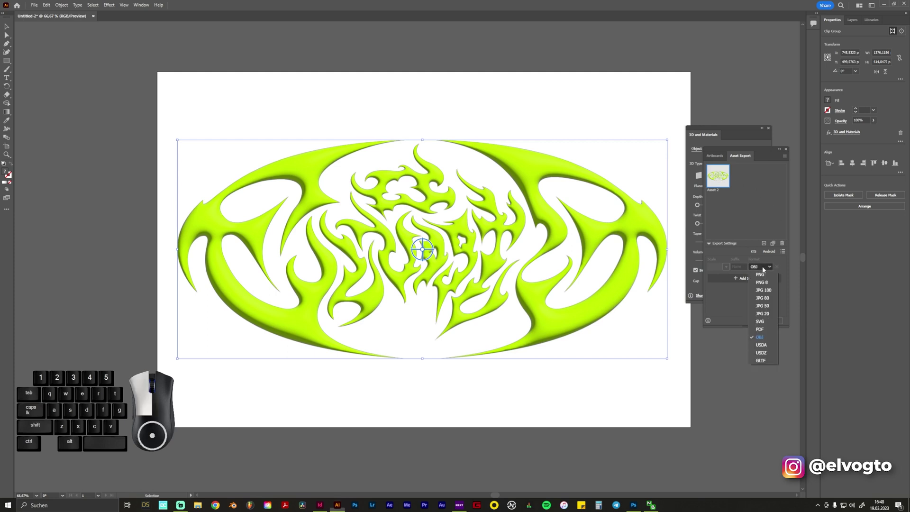
{"action": "left_click", "coordinate": [761, 338]}
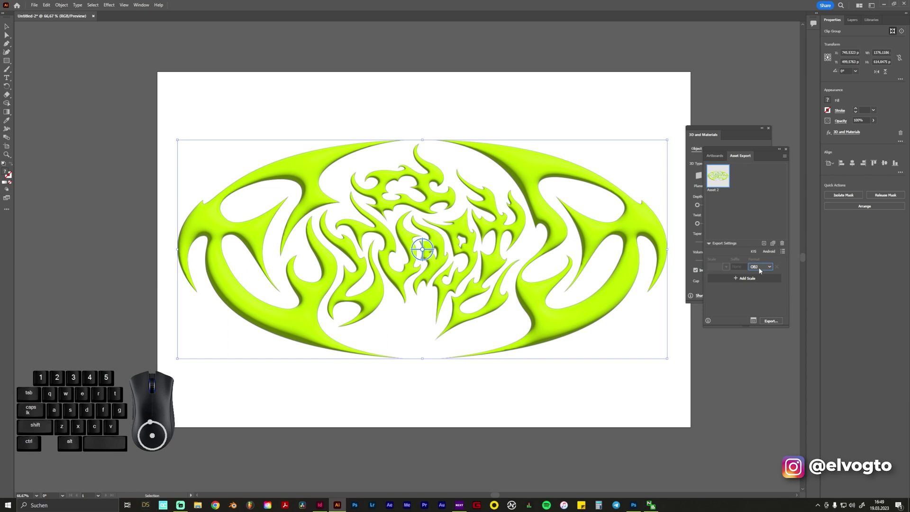
- Start exporting the logo asset and browse to the Desktop
{"action": "left_click", "coordinate": [771, 321]}
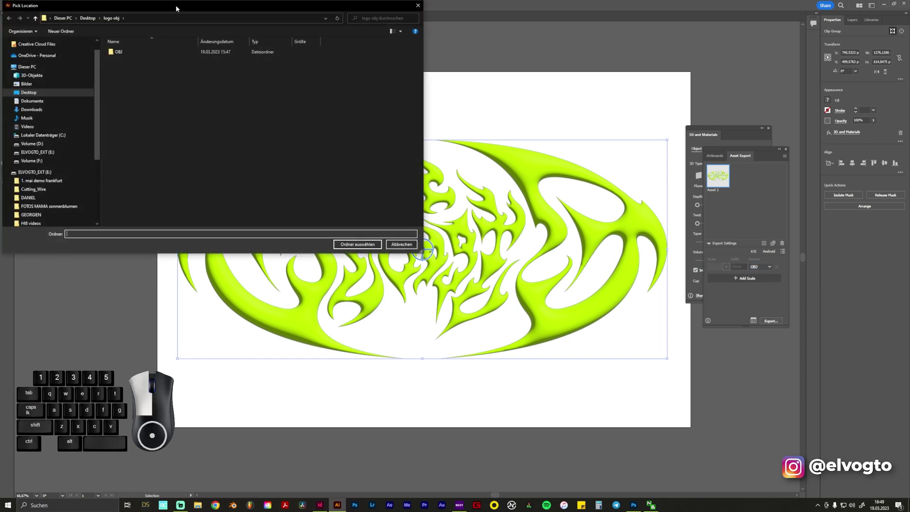
{"action": "left_click_drag", "start_coordinate": [175, 5], "coordinate": [482, 141]}
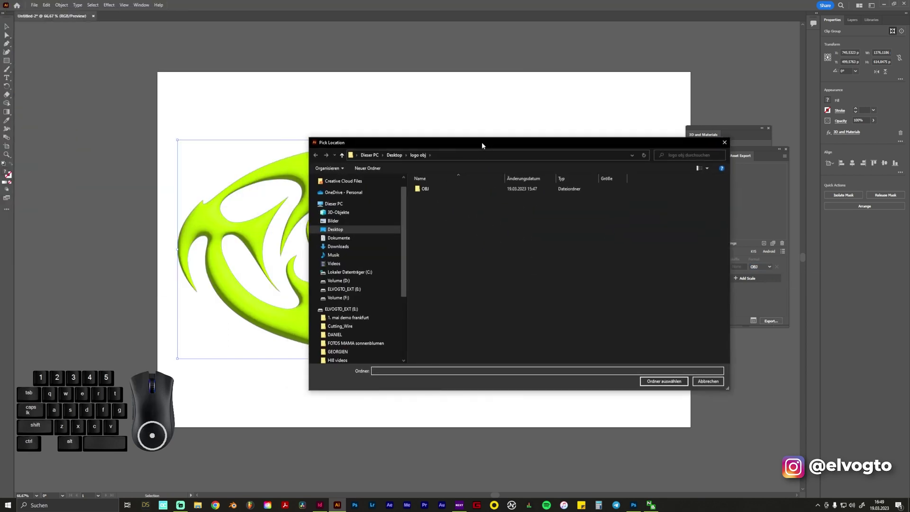
{"action": "left_click", "coordinate": [398, 156]}
{"action": "scroll", "coordinate": [529, 294], "scroll_direction": "down", "scroll_amount": 1}
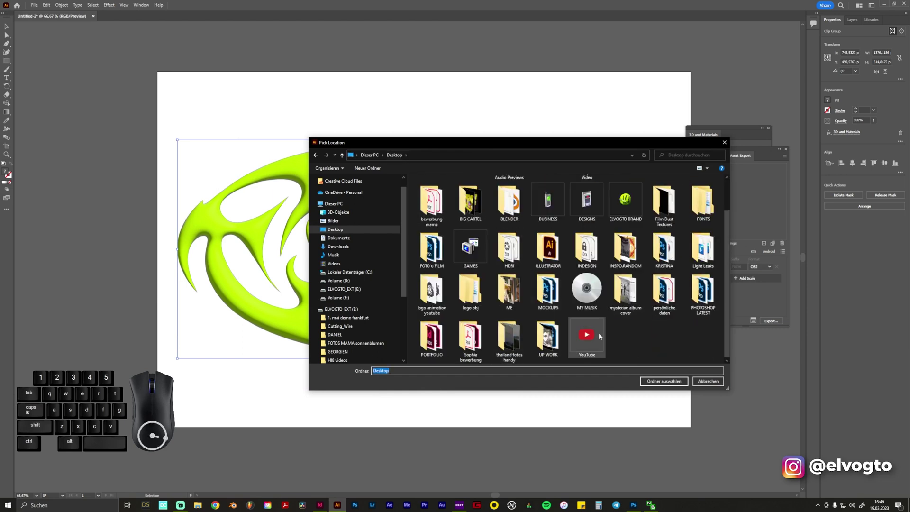
- Create a new Desktop folder named 'obj logo' and choose it as the export destination
{"action": "right_click", "coordinate": [645, 345]}
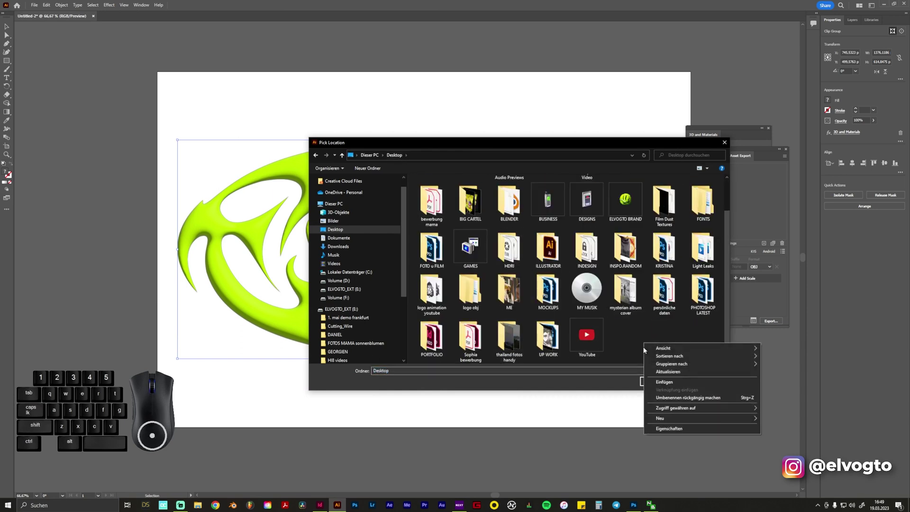
{"action": "mouse_move", "coordinate": [685, 421]}
{"action": "left_click", "coordinate": [802, 419]}
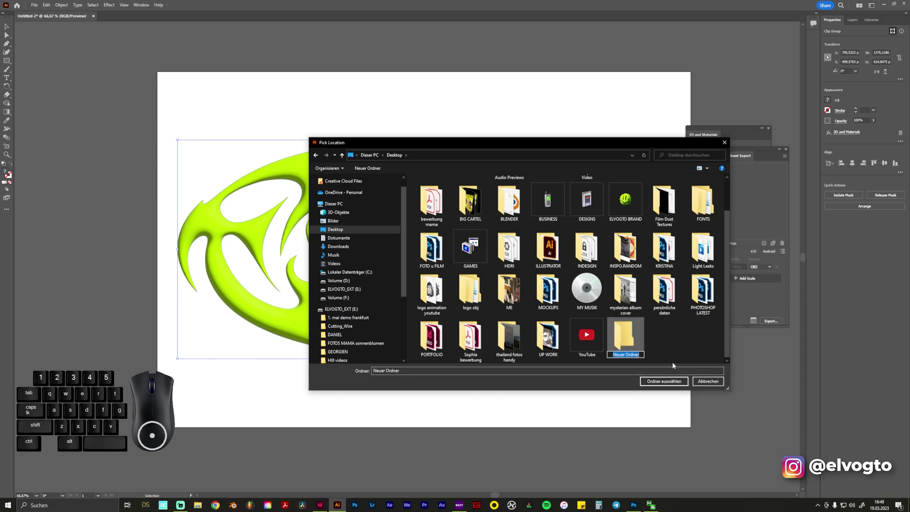
{"action": "type", "text": "logo obj"}
{"action": "left_click", "coordinate": [673, 361]}
{"action": "left_click", "coordinate": [483, 319]}
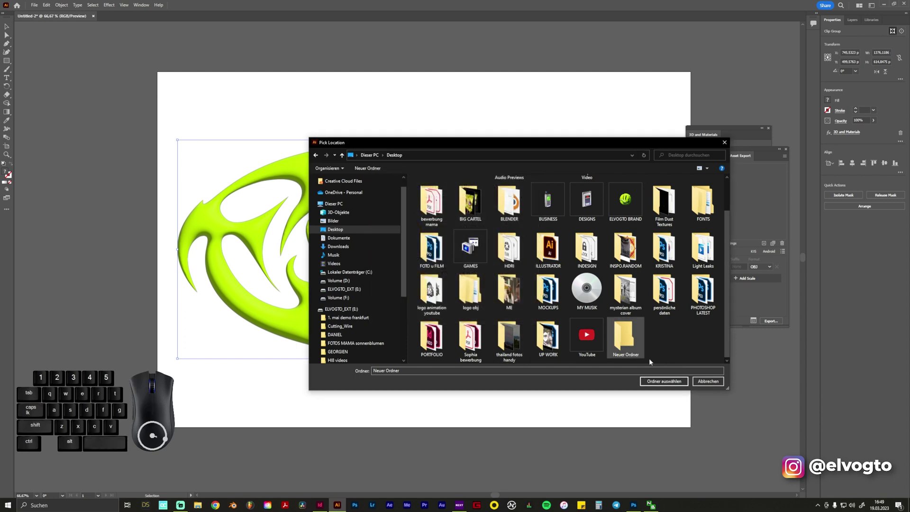
{"action": "left_click", "coordinate": [626, 355]}
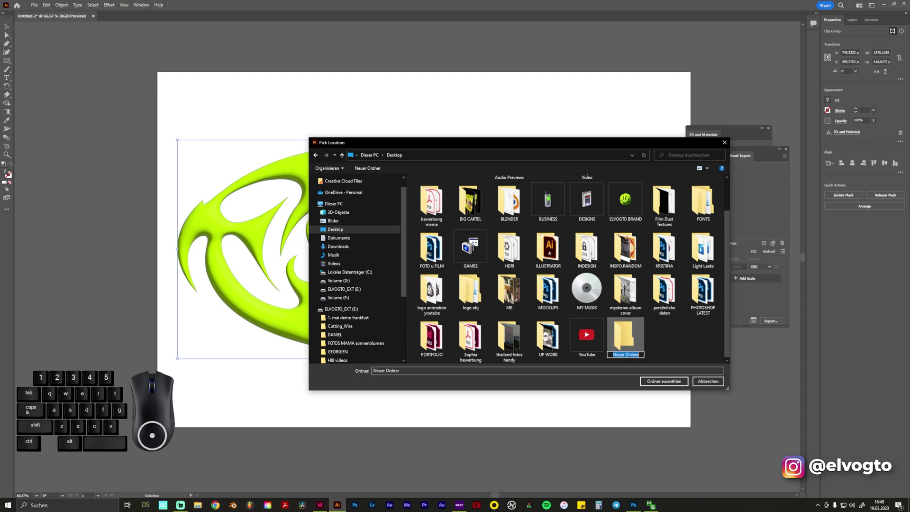
{"action": "type", "text": "obj logo"}
{"action": "left_click", "coordinate": [658, 345]}
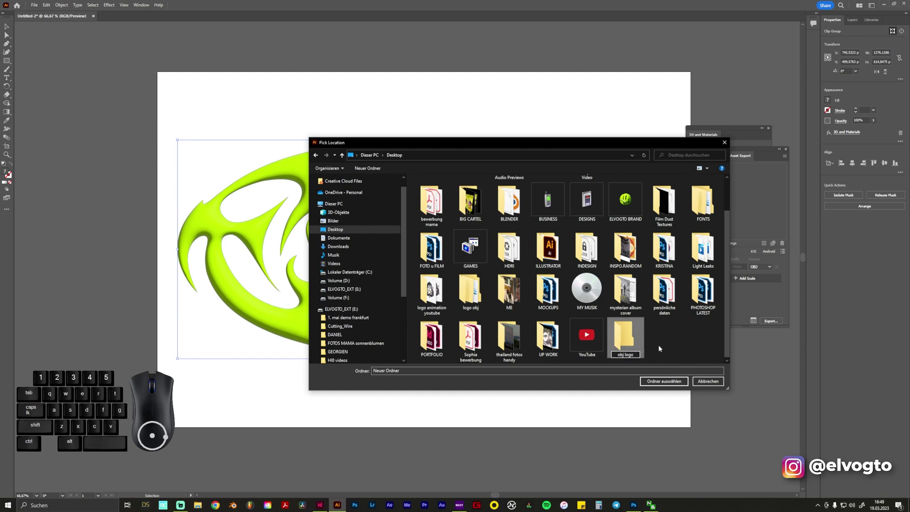
{"action": "double_click", "coordinate": [628, 338]}
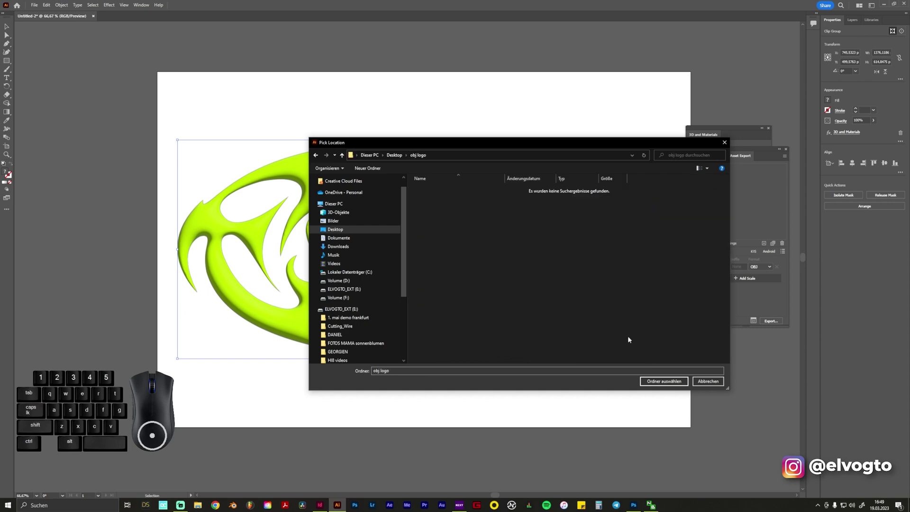
{"action": "left_click", "coordinate": [658, 382]}
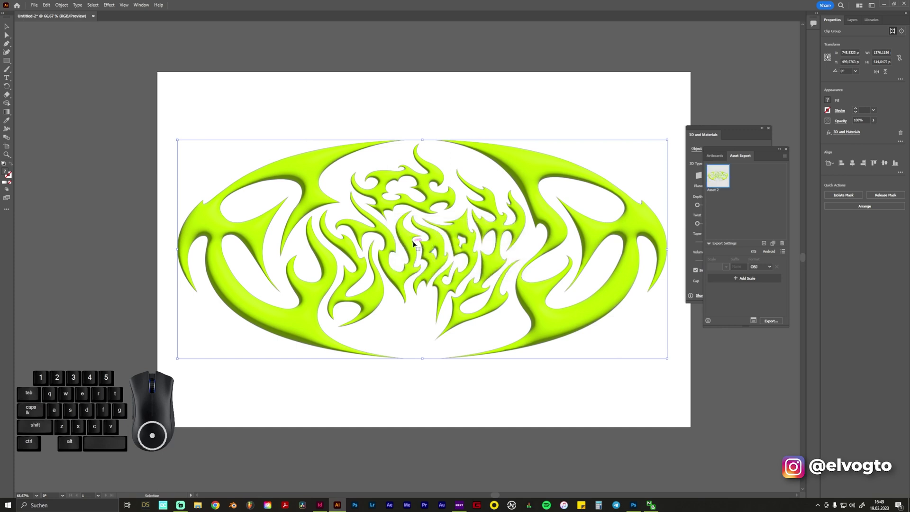
- Launch Blender and dismiss the splash screen
{"action": "left_click", "coordinate": [234, 506]}
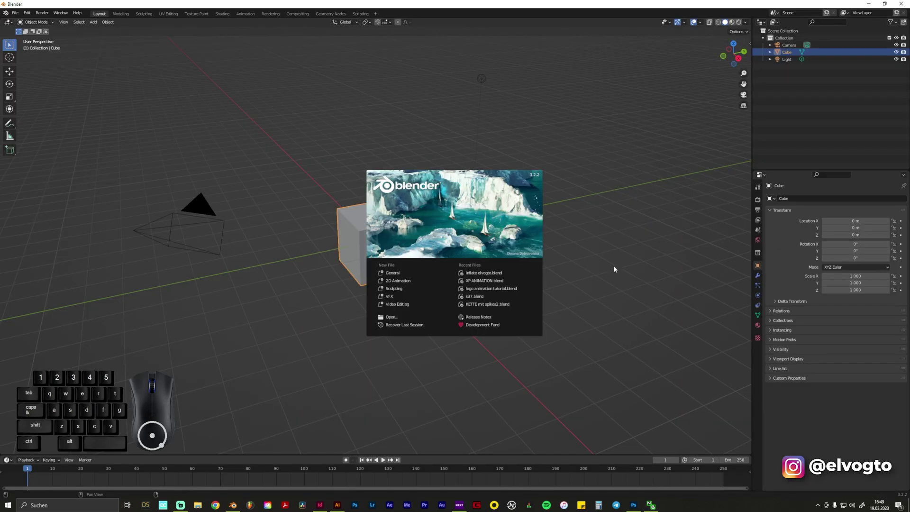
{"action": "left_click", "coordinate": [619, 249]}
{"action": "mouse_move", "coordinate": [627, 228]}
{"action": "middle_mouse_down"}
{"action": "mouse_move", "coordinate": [587, 238]}
{"action": "mouse_move", "coordinate": [612, 223]}
{"action": "middle_mouse_up"}
- Delete the default cube, camera and light, then bring up File > Import
{"action": "key", "text": "a"}
{"action": "middle_click_drag", "start_coordinate": [548, 270], "coordinate": [536, 259]}
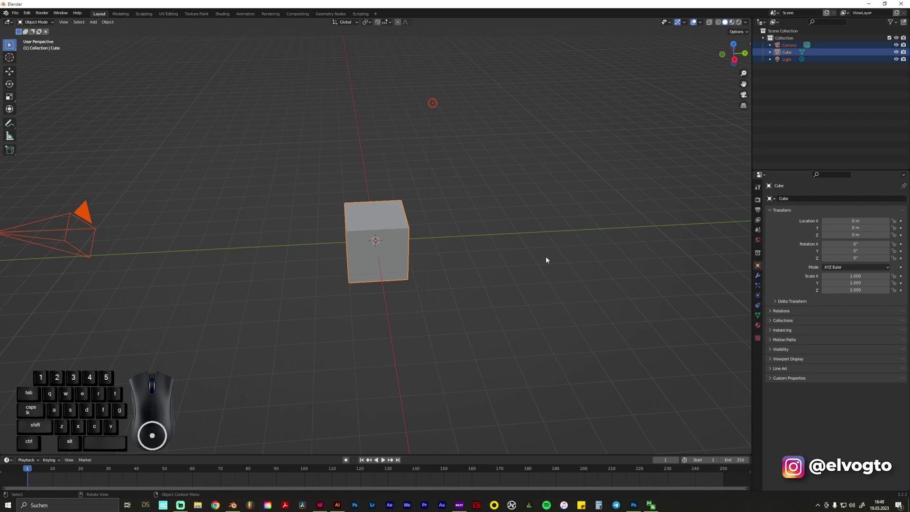
{"action": "key", "text": "Delete"}
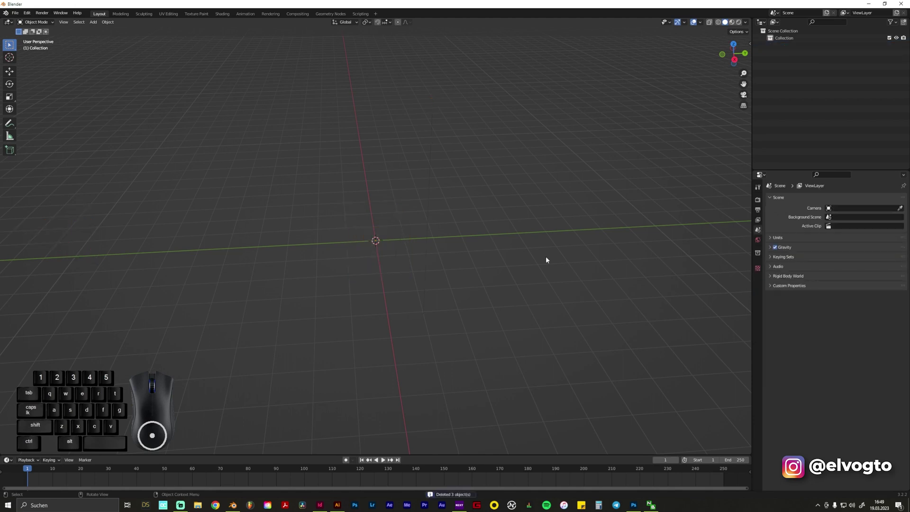
{"action": "left_click", "coordinate": [17, 14]}
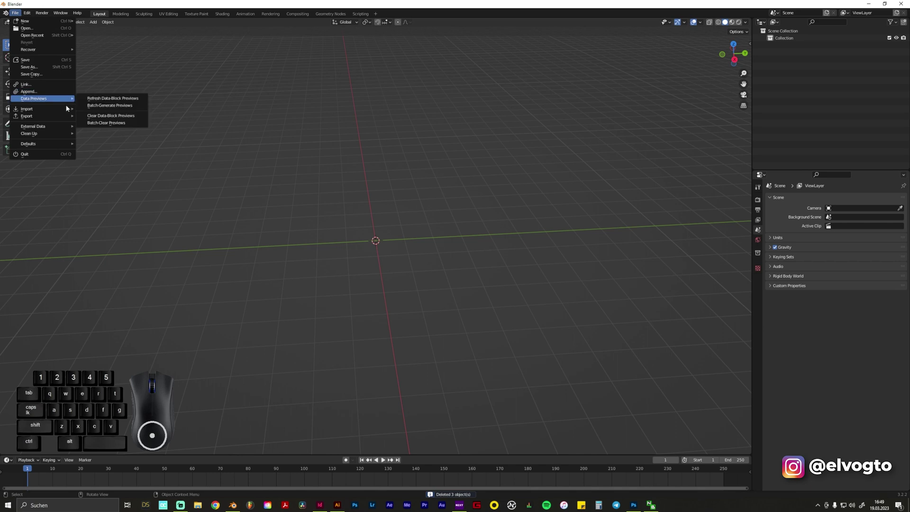
{"action": "mouse_move", "coordinate": [60, 112]}
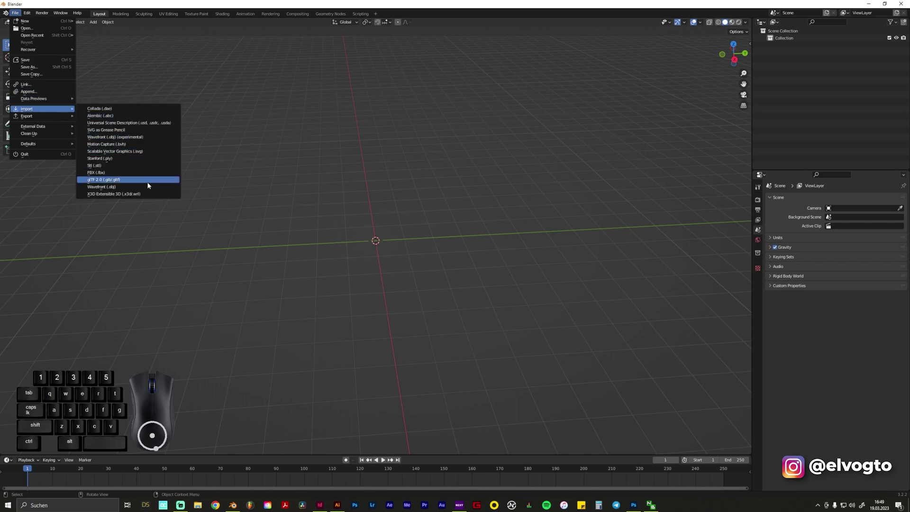
- Import Asset 1.obj as Wavefront OBJ from the Desktop's logo obj > OBJ folder
{"action": "left_click", "coordinate": [117, 189]}
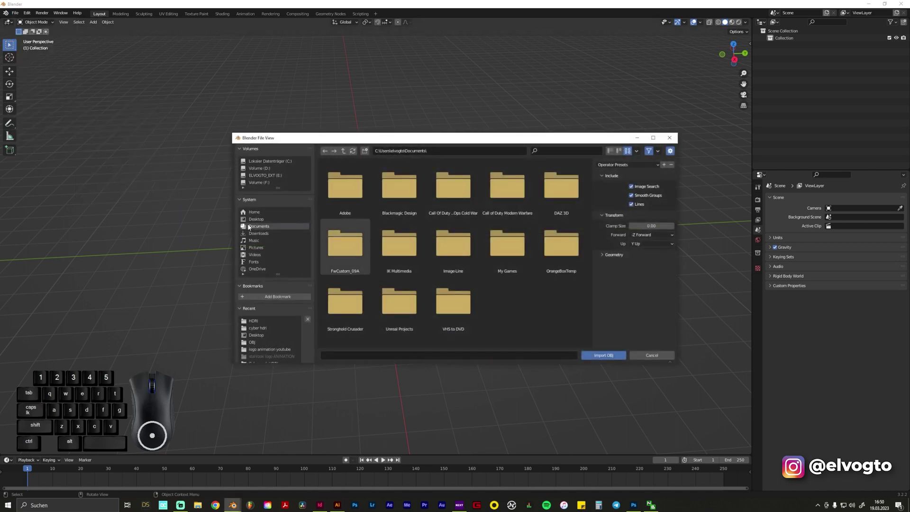
{"action": "left_click", "coordinate": [253, 219]}
{"action": "scroll", "coordinate": [559, 284], "scroll_direction": "down", "scroll_amount": 4}
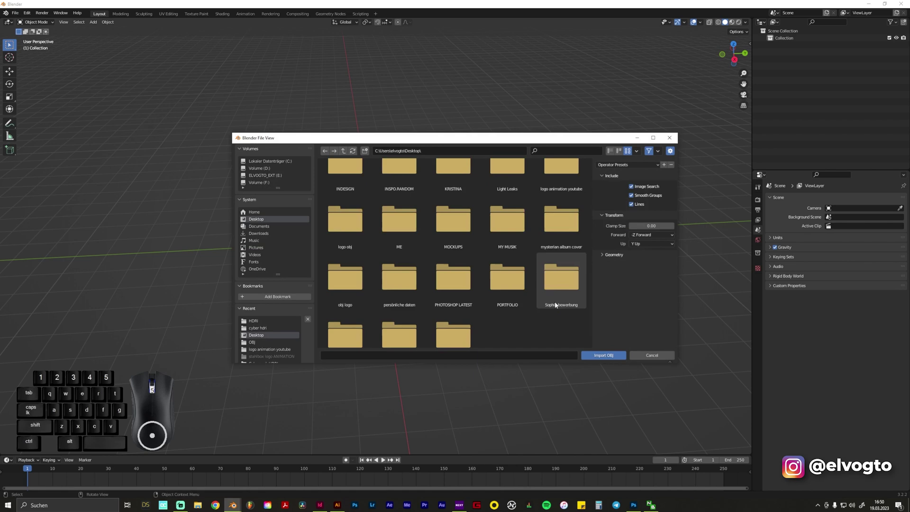
{"action": "scroll", "coordinate": [555, 301], "scroll_direction": "down", "scroll_amount": 1}
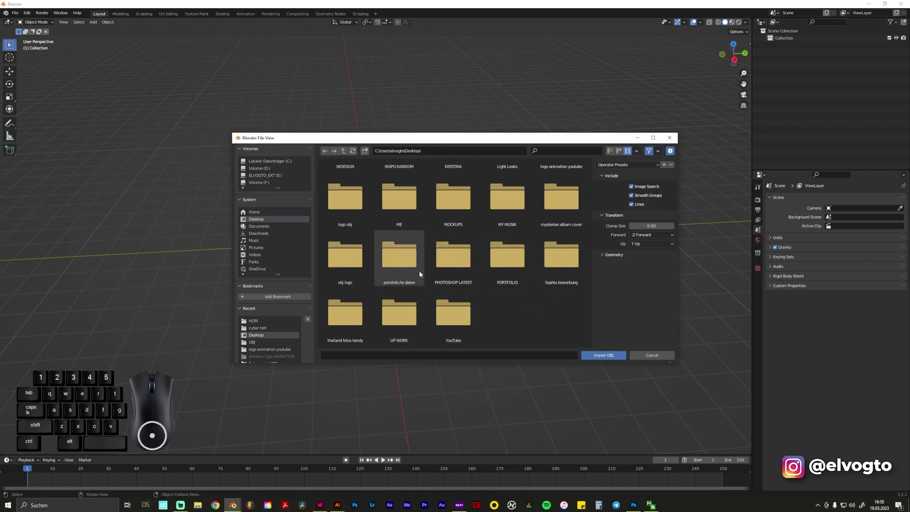
{"action": "scroll", "coordinate": [420, 270], "scroll_direction": "up", "scroll_amount": 1}
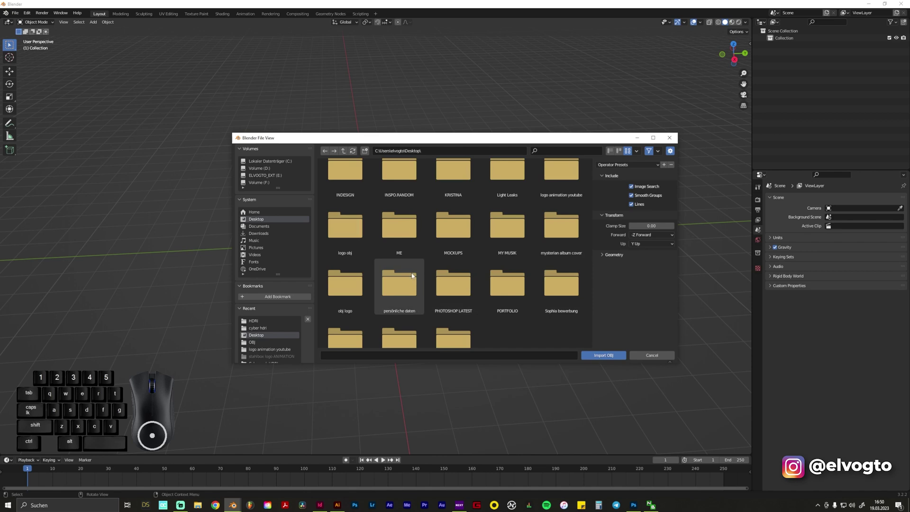
{"action": "double_click", "coordinate": [358, 230]}
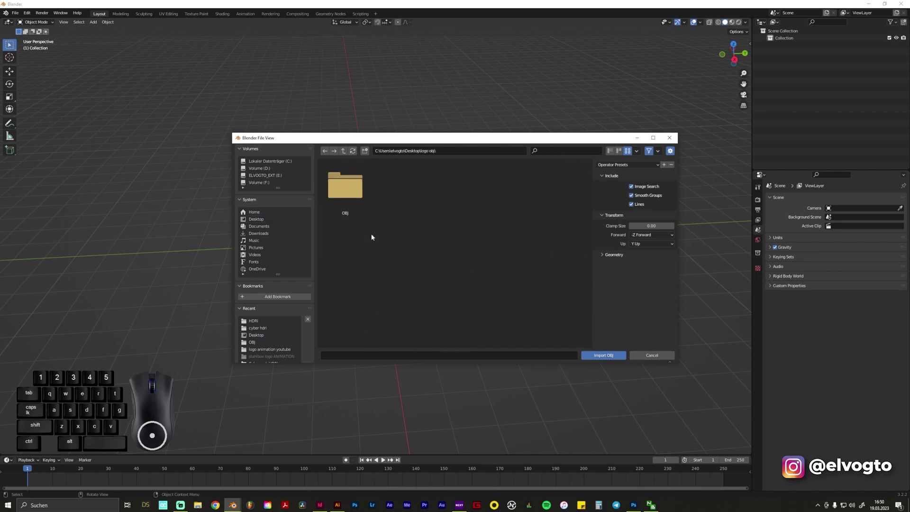
{"action": "double_click", "coordinate": [360, 204]}
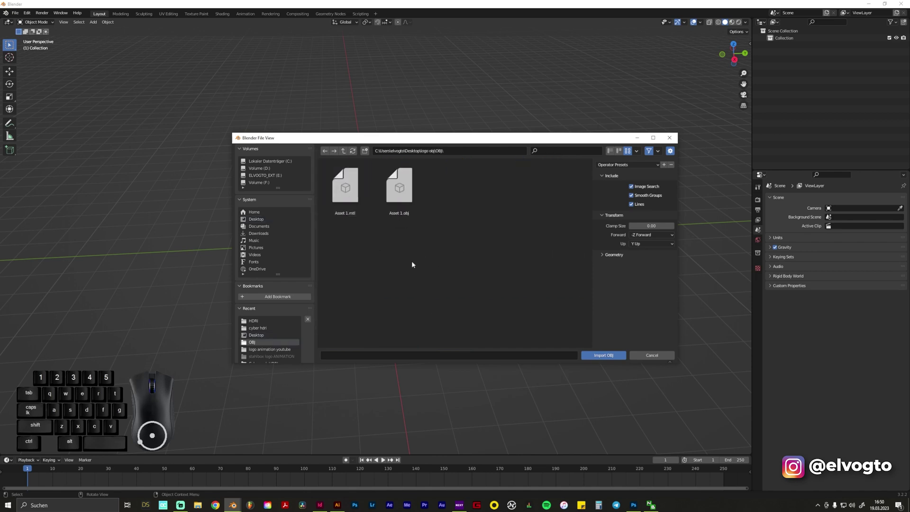
{"action": "double_click", "coordinate": [401, 202]}
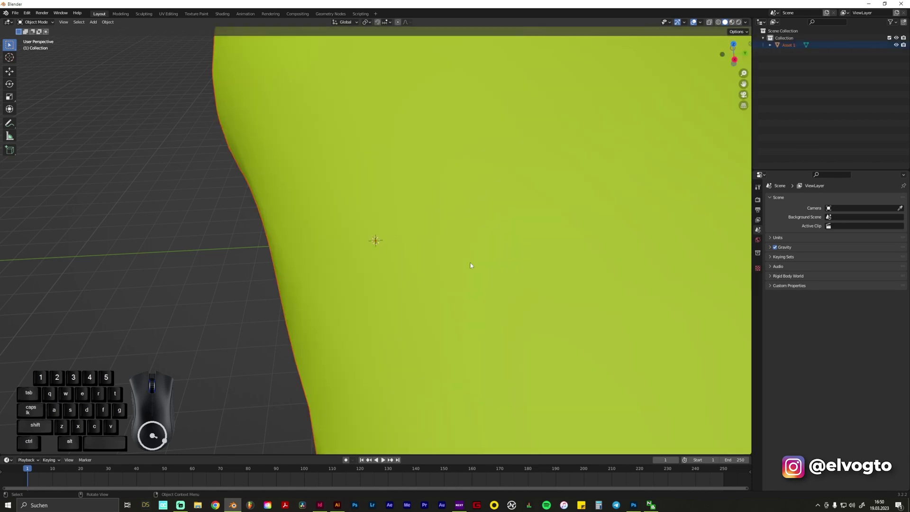
- Frame the whole logo and select Asset 1 to show its transform (X rotation 90°, scale 1)
{"action": "scroll", "coordinate": [472, 263], "scroll_direction": "down", "scroll_amount": 6}
{"action": "middle_click_drag", "start_coordinate": [412, 297], "coordinate": [347, 255]}
{"action": "scroll", "coordinate": [378, 242], "scroll_direction": "down", "scroll_amount": 5}
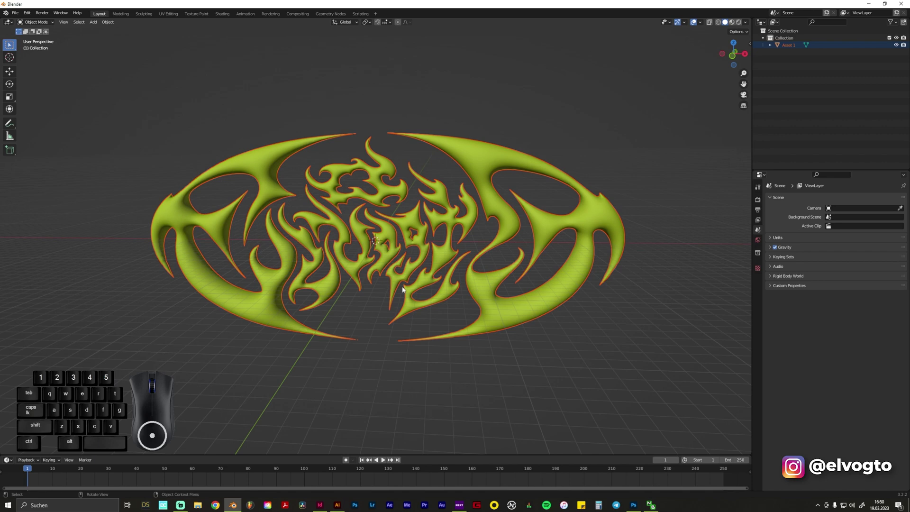
{"action": "middle_click_drag", "start_coordinate": [402, 289], "coordinate": [589, 375], "text": "shift"}
{"action": "left_click", "coordinate": [589, 375]}
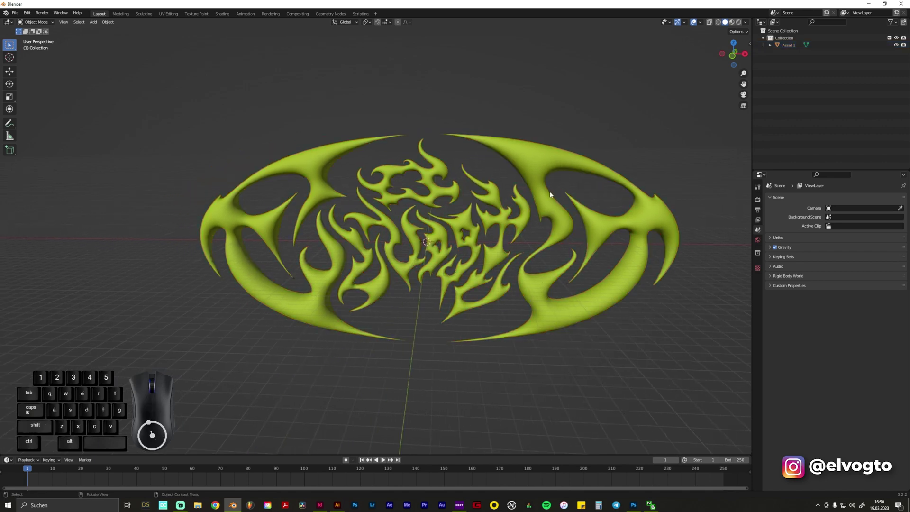
{"action": "left_click", "coordinate": [533, 154]}
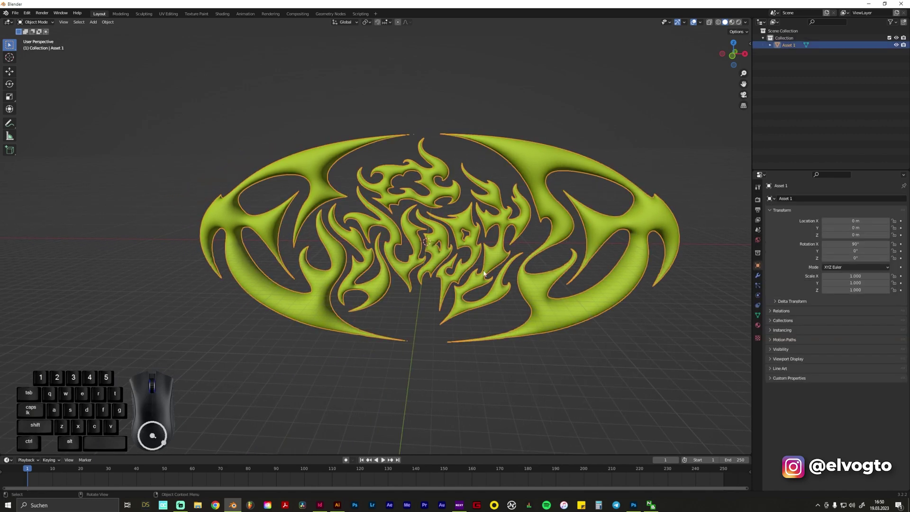
- Remove all six imported material slots from the logo and create a new material
{"action": "left_click", "coordinate": [758, 325]}
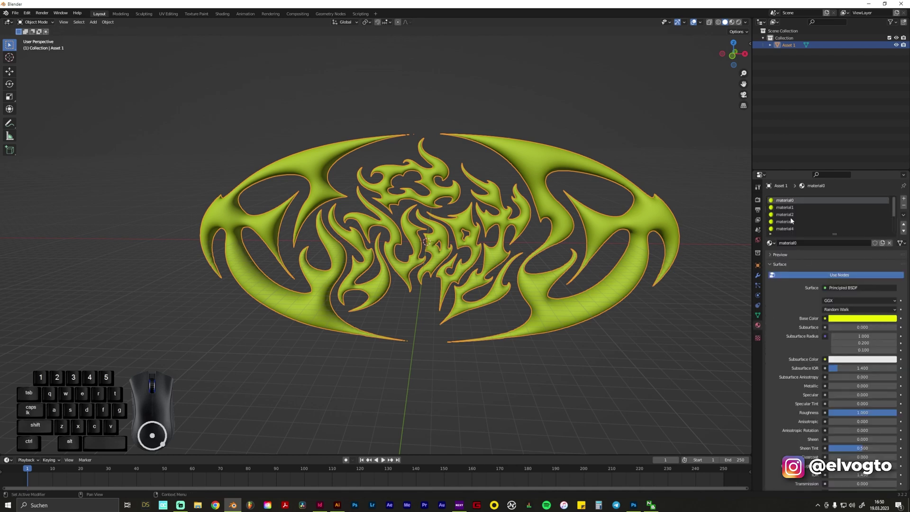
{"action": "left_click", "coordinate": [904, 205]}
{"action": "left_click", "coordinate": [904, 205]}
{"action": "left_click", "coordinate": [905, 206]}
{"action": "left_click", "coordinate": [905, 205]}
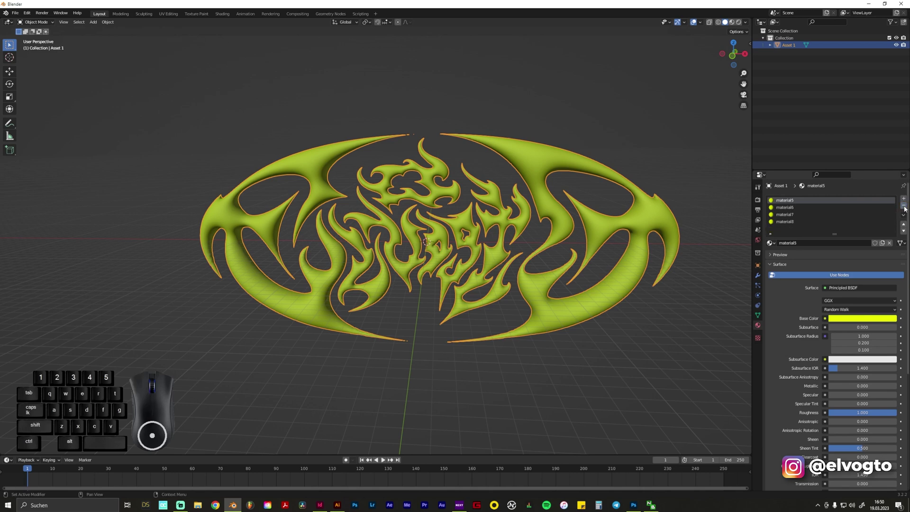
{"action": "left_click", "coordinate": [905, 206]}
{"action": "left_click", "coordinate": [905, 207]}
{"action": "left_click", "coordinate": [905, 206]}
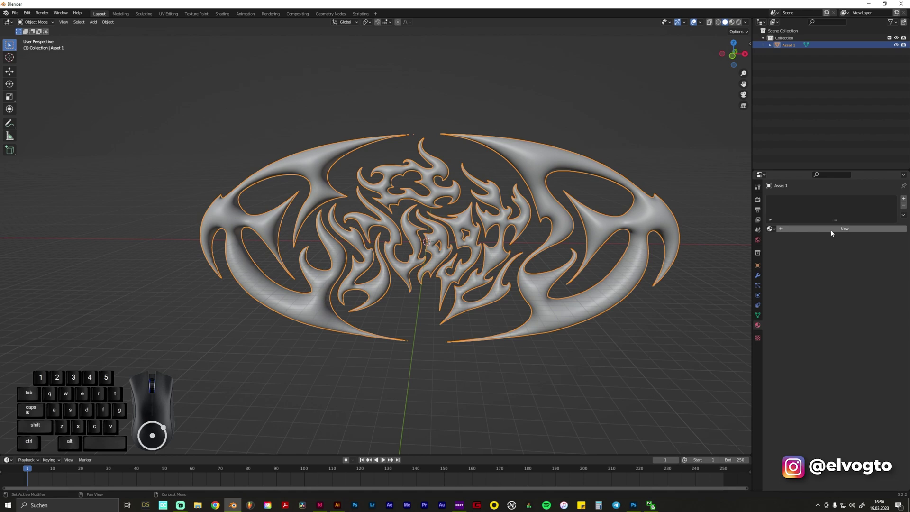
{"action": "left_click", "coordinate": [834, 229]}
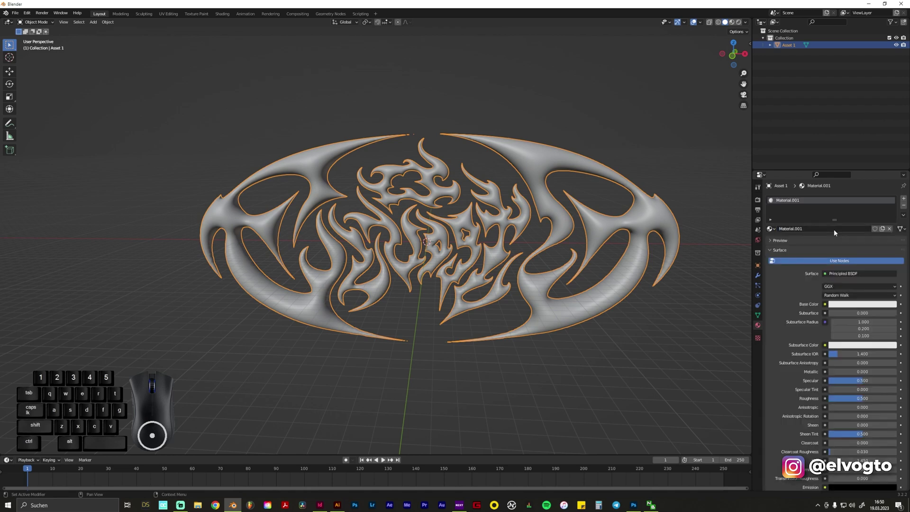
- Set Metallic to 1 and Roughness to 0, checking the chrome look in Material Preview
{"action": "left_click", "coordinate": [732, 22]}
{"action": "middle_click_drag", "start_coordinate": [553, 174], "coordinate": [550, 249]}
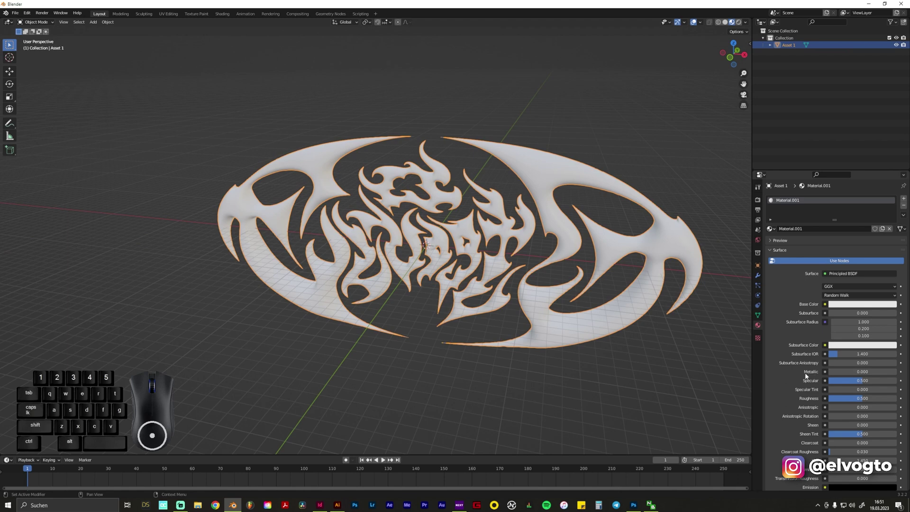
{"action": "left_click_drag", "start_coordinate": [828, 372], "coordinate": [898, 374]}
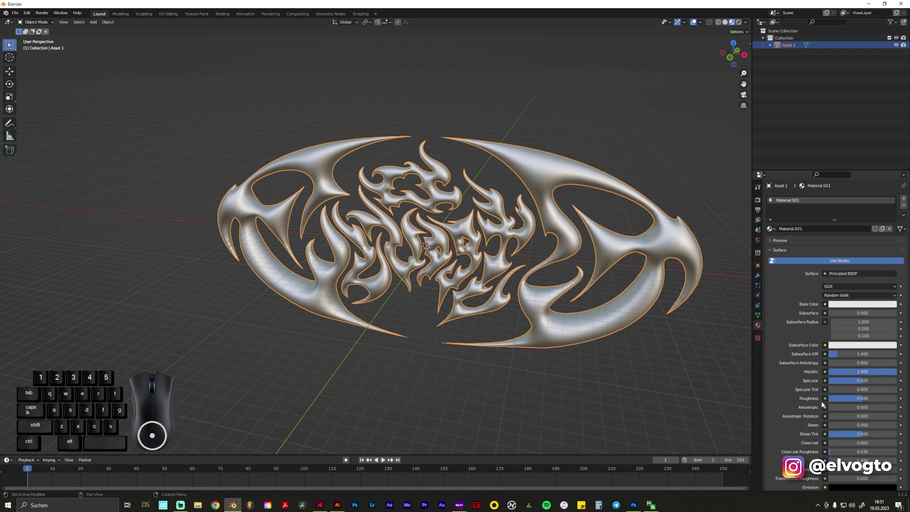
{"action": "left_click_drag", "start_coordinate": [864, 398], "coordinate": [828, 398]}
{"action": "middle_click_drag", "start_coordinate": [494, 315], "coordinate": [521, 237]}
{"action": "scroll", "coordinate": [545, 208], "scroll_direction": "up", "scroll_amount": 4}
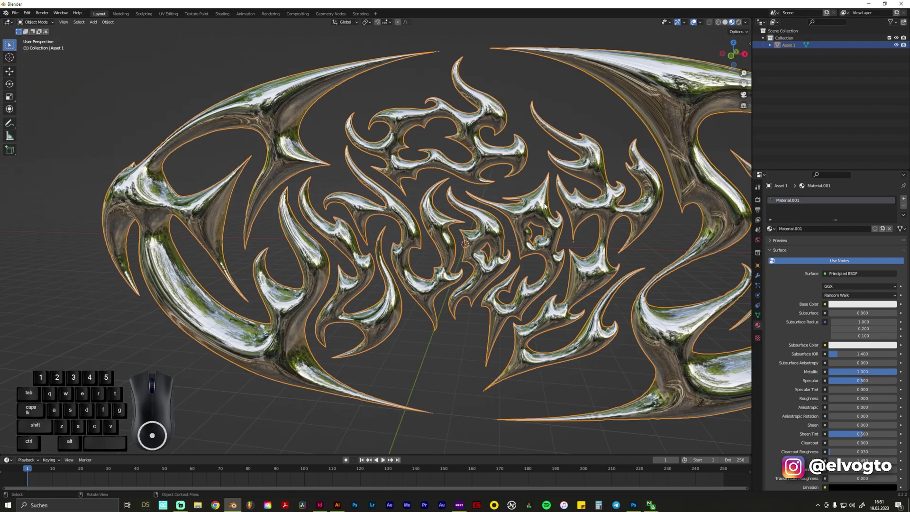
{"action": "middle_click_drag", "start_coordinate": [546, 209], "coordinate": [558, 219]}
{"action": "left_click", "coordinate": [600, 307]}
{"action": "middle_click_drag", "start_coordinate": [599, 306], "coordinate": [484, 225]}
{"action": "scroll", "coordinate": [415, 231], "scroll_direction": "up", "scroll_amount": 3}
{"action": "scroll", "coordinate": [415, 231], "scroll_direction": "down", "scroll_amount": 5}
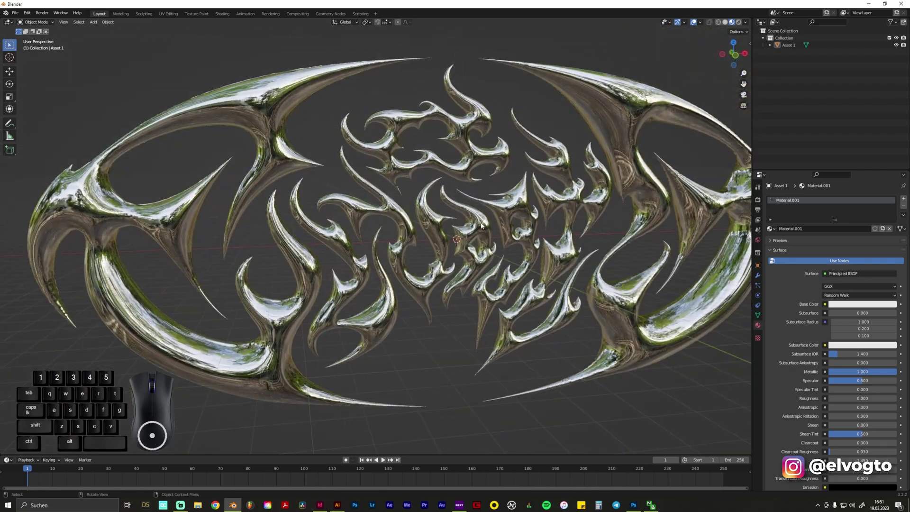
{"action": "scroll", "coordinate": [637, 279], "scroll_direction": "up", "scroll_amount": 3}
{"action": "scroll", "coordinate": [637, 279], "scroll_direction": "down", "scroll_amount": 3}
{"action": "middle_click_drag", "start_coordinate": [637, 279], "coordinate": [597, 279]}
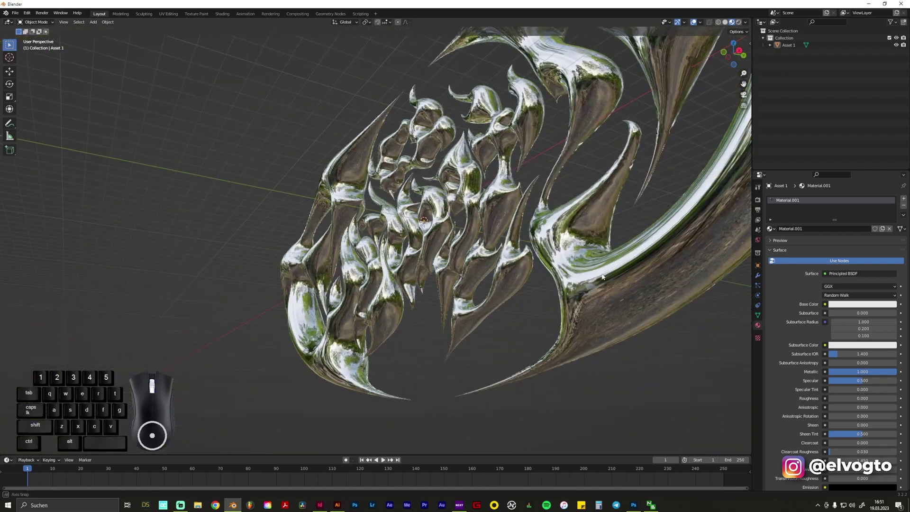
{"action": "middle_click_drag", "start_coordinate": [520, 272], "coordinate": [570, 298]}
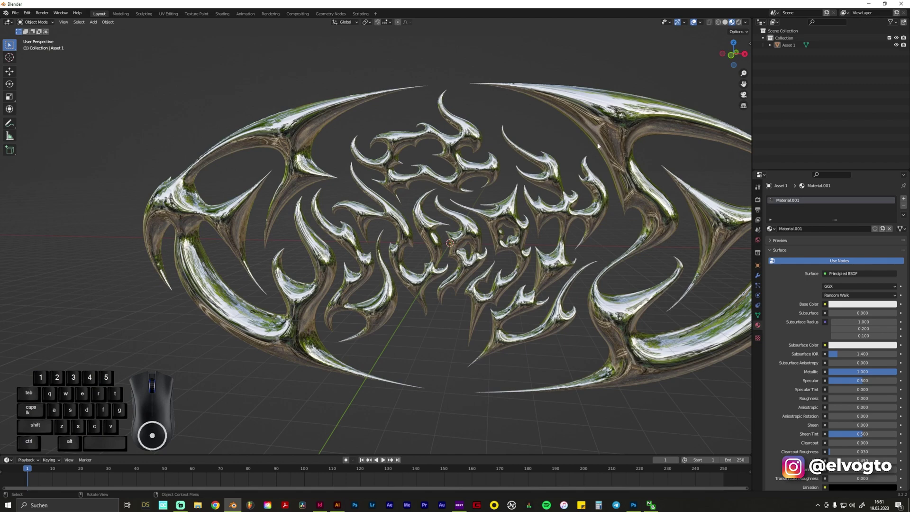
{"action": "middle_click_drag", "start_coordinate": [598, 146], "coordinate": [404, 255]}
{"action": "scroll", "coordinate": [596, 171], "scroll_direction": "down", "scroll_amount": 3}
{"action": "scroll", "coordinate": [405, 254], "scroll_direction": "up", "scroll_amount": 3}
{"action": "scroll", "coordinate": [404, 255], "scroll_direction": "down", "scroll_amount": 2}
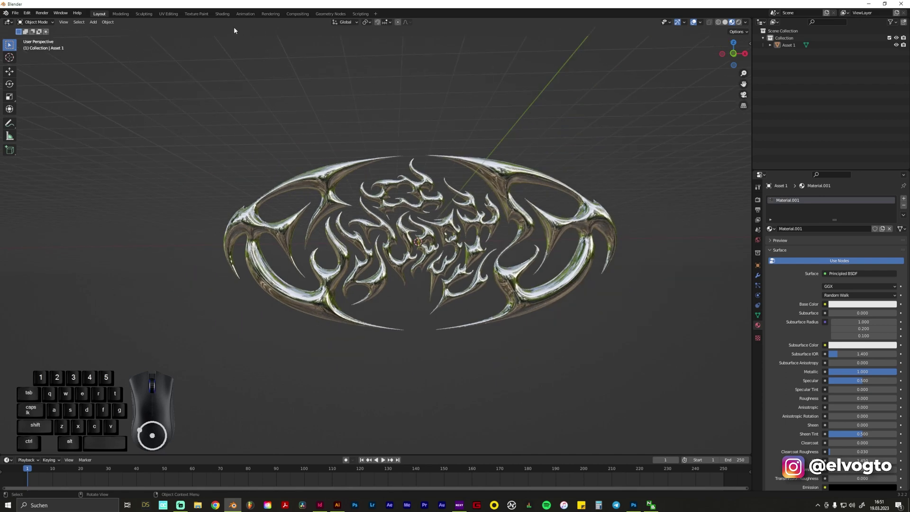
- Switch to the Shading workspace and show the World node tree in the node editor
{"action": "left_click", "coordinate": [222, 14]}
{"action": "scroll", "coordinate": [469, 166], "scroll_direction": "down", "scroll_amount": 5}
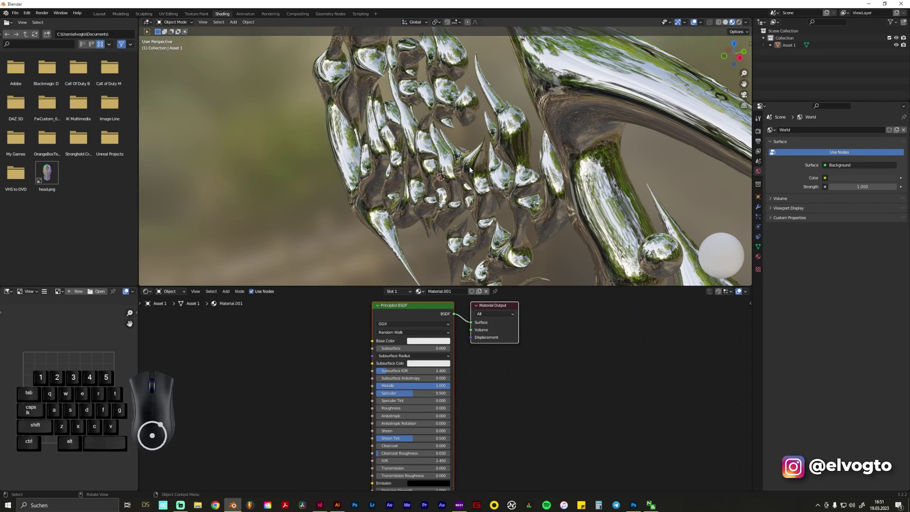
{"action": "middle_click_drag", "start_coordinate": [470, 166], "coordinate": [389, 266]}
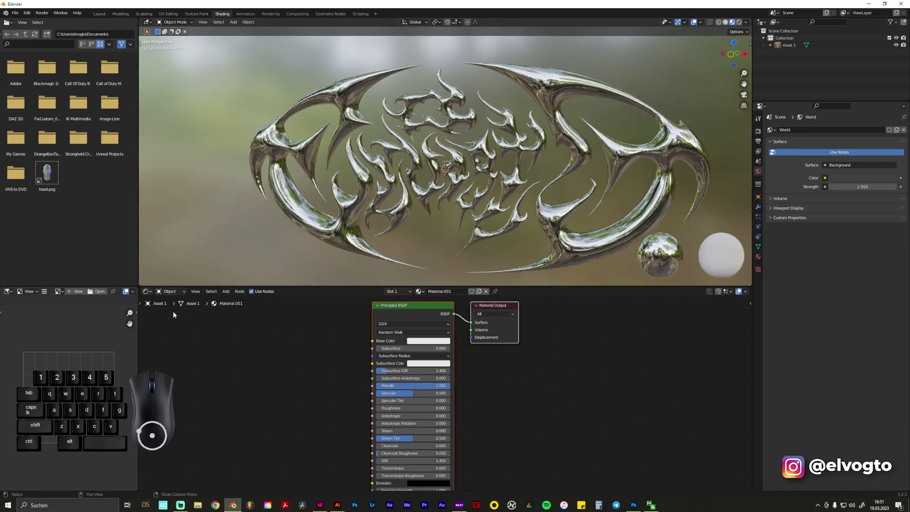
{"action": "left_click", "coordinate": [174, 294]}
{"action": "left_click", "coordinate": [174, 307]}
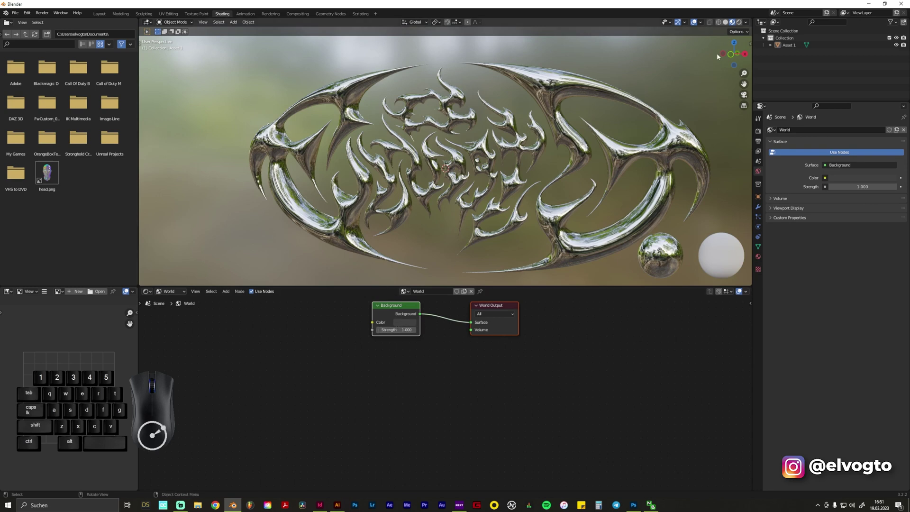
- Unlink the Background node from the World Output Surface, leaving the world surface empty
{"action": "left_click", "coordinate": [740, 22]}
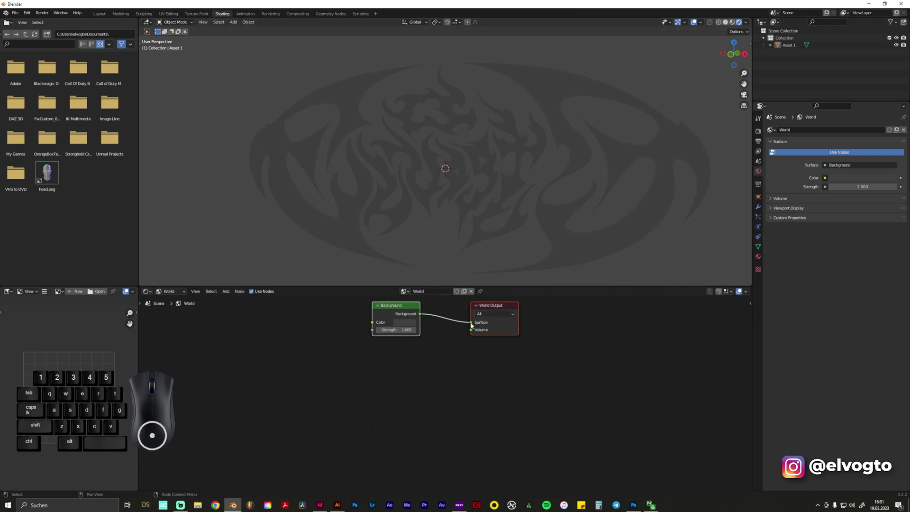
{"action": "mouse_move", "coordinate": [472, 323]}
{"action": "left_mouse_down"}
{"action": "mouse_move", "coordinate": [455, 328]}
{"action": "mouse_move", "coordinate": [470, 340]}
{"action": "left_mouse_up"}
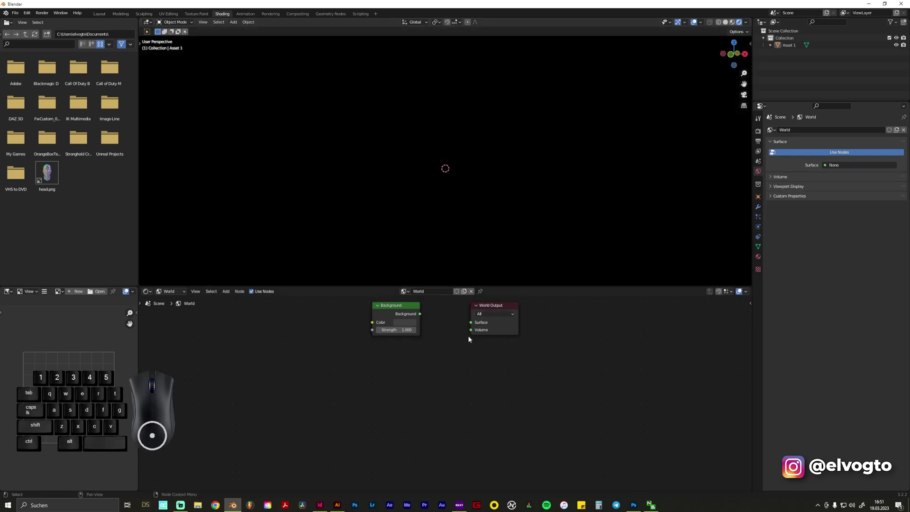
{"action": "left_click", "coordinate": [732, 21]}
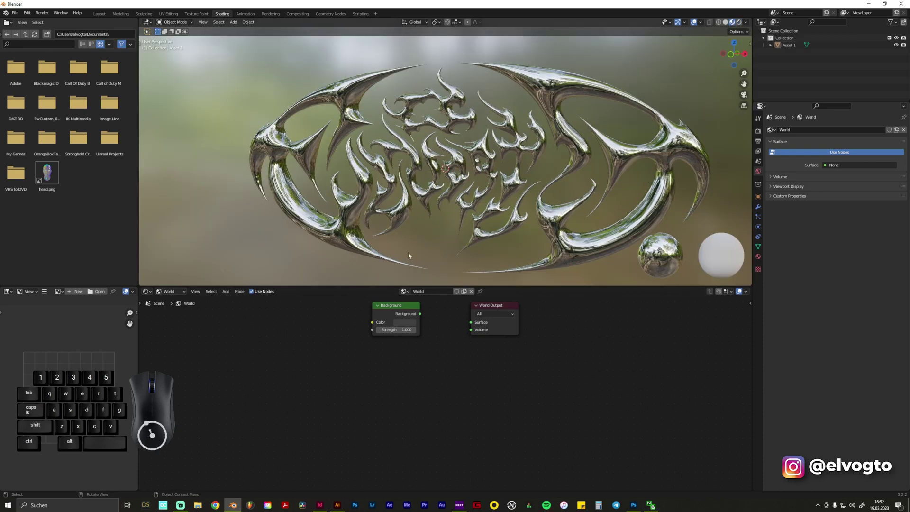
- Add an Environment Texture node below Background via search 'envi' and browse for its image
{"action": "middle_click_drag", "start_coordinate": [468, 174], "coordinate": [474, 180]}
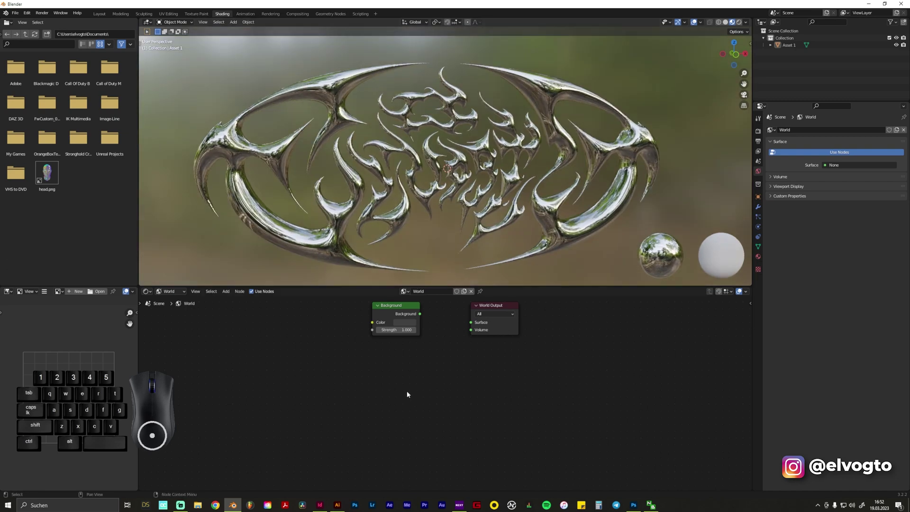
{"action": "key", "text": "shift"}
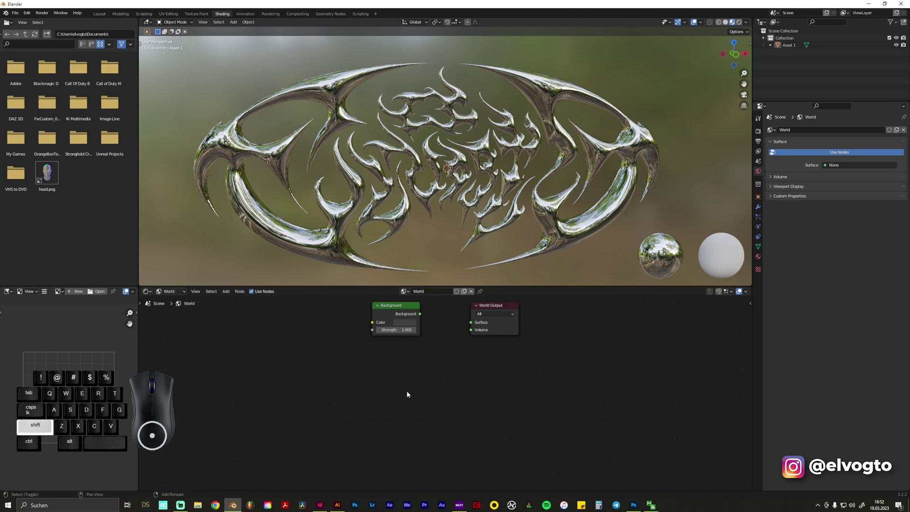
{"action": "key", "text": "shift+a"}
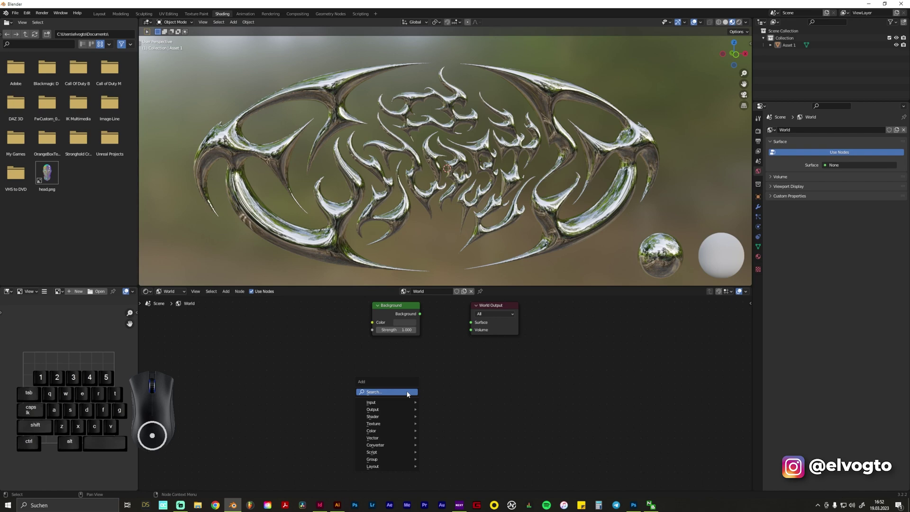
{"action": "left_click", "coordinate": [408, 393]}
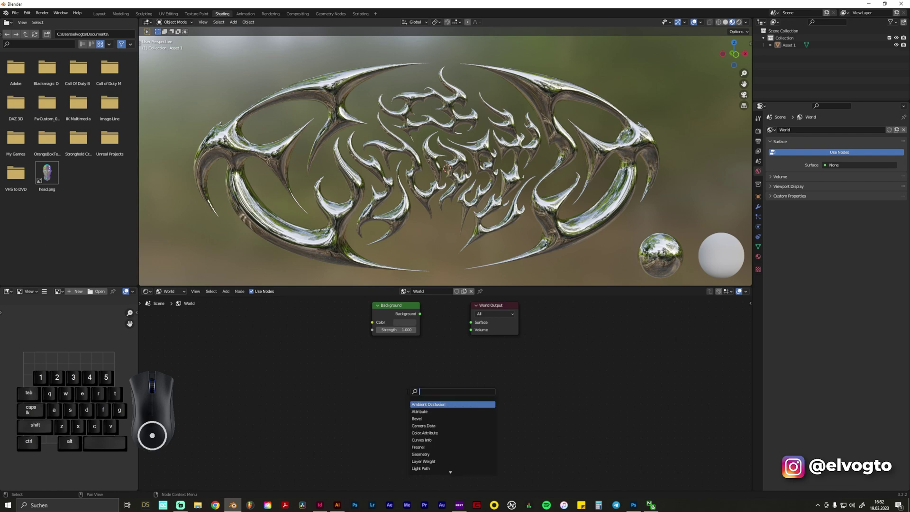
{"action": "type", "text": "envi"}
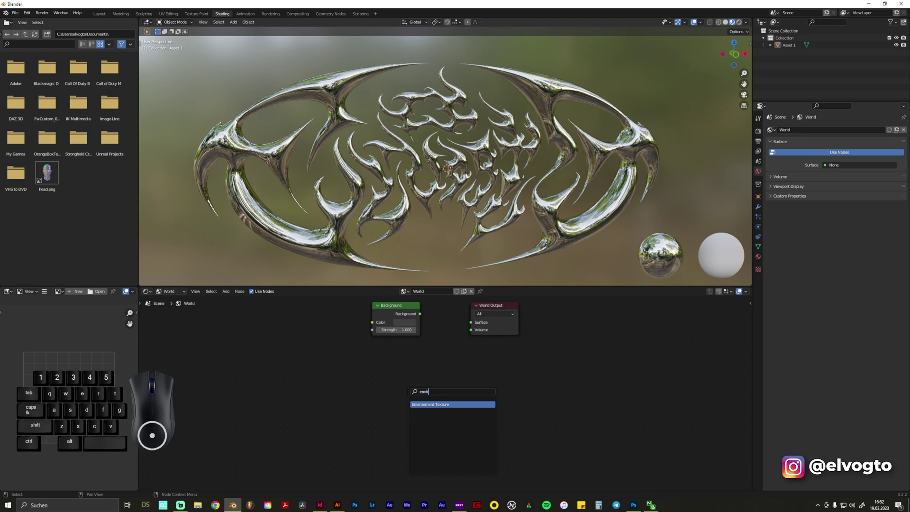
{"action": "key", "text": "Return"}
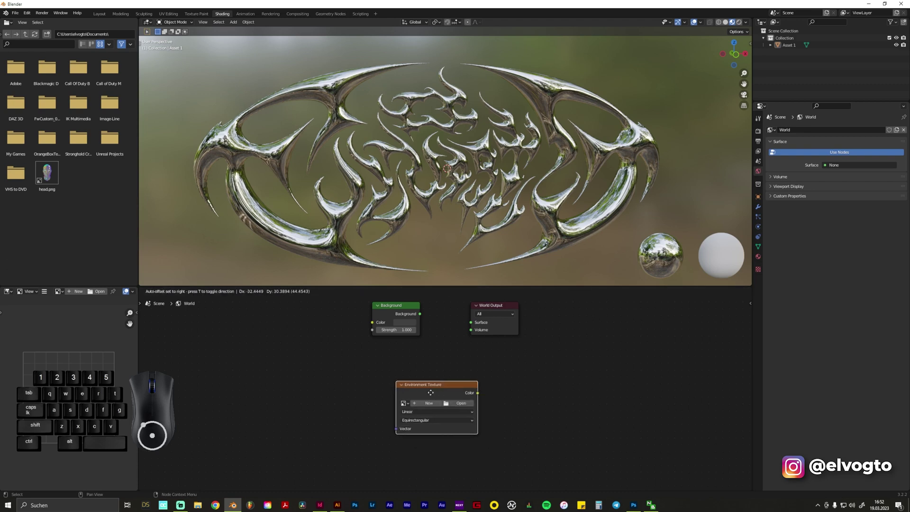
{"action": "left_click", "coordinate": [409, 381]}
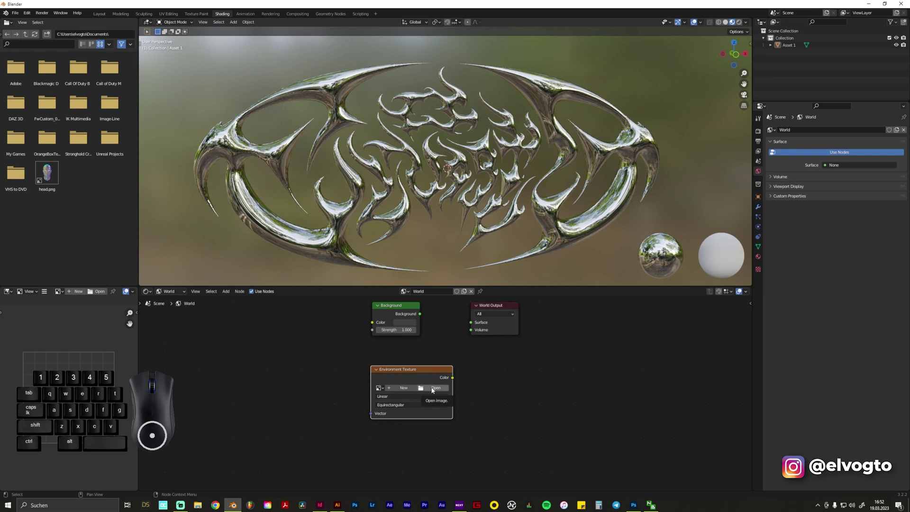
{"action": "left_click", "coordinate": [433, 389]}
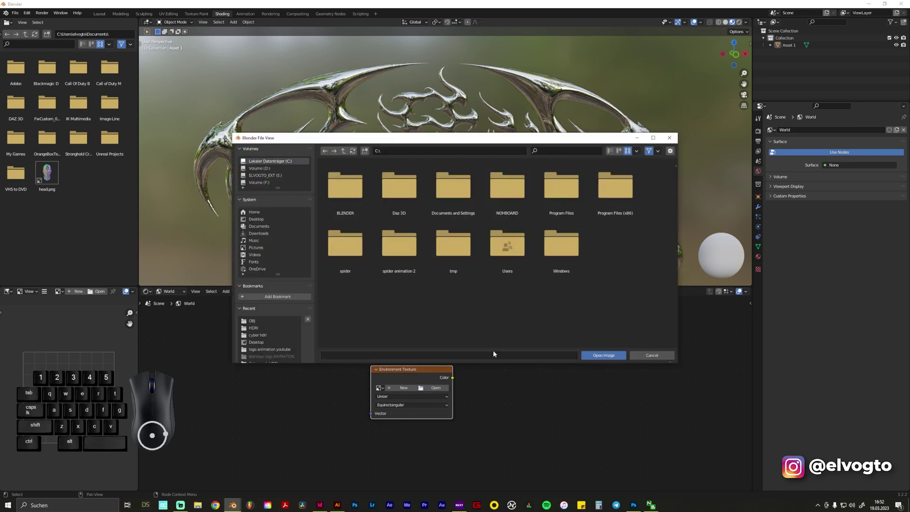
- Browse the image file browser to Desktop > HDRI, where studio_small_08_4k.exr is listed
{"action": "left_click", "coordinate": [257, 219]}
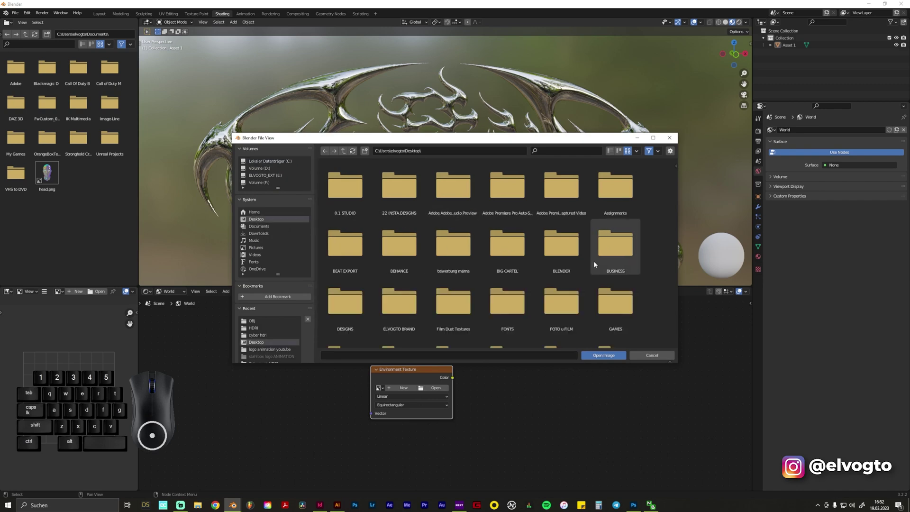
{"action": "scroll", "coordinate": [567, 259], "scroll_direction": "down", "scroll_amount": 5}
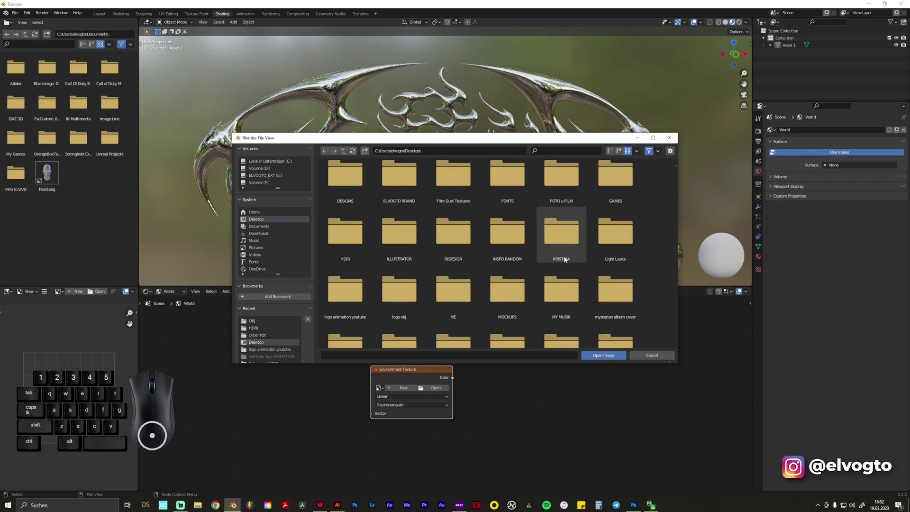
{"action": "scroll", "coordinate": [565, 259], "scroll_direction": "down", "scroll_amount": 5}
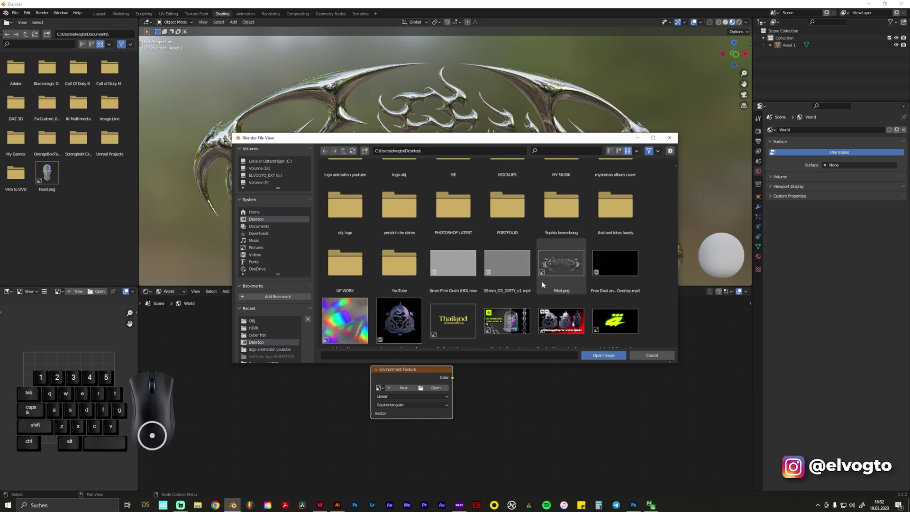
{"action": "scroll", "coordinate": [497, 284], "scroll_direction": "up", "scroll_amount": 3}
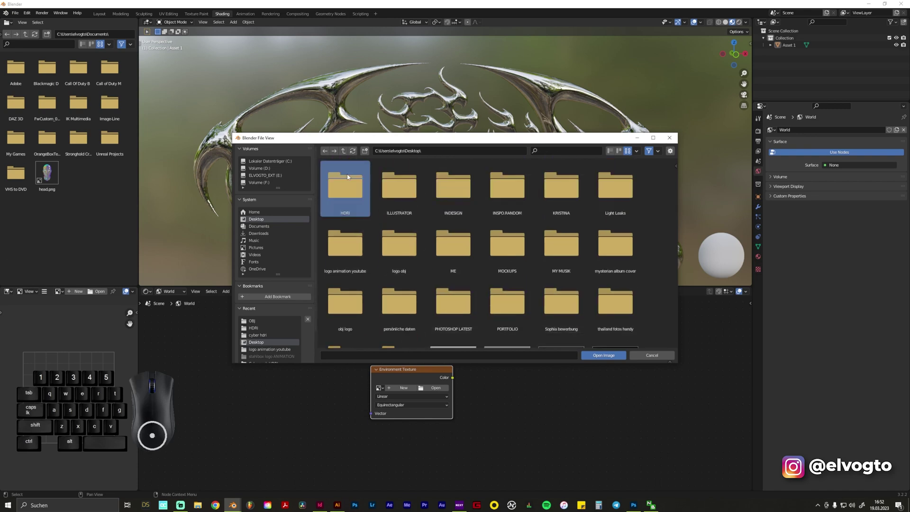
{"action": "double_click", "coordinate": [348, 177]}
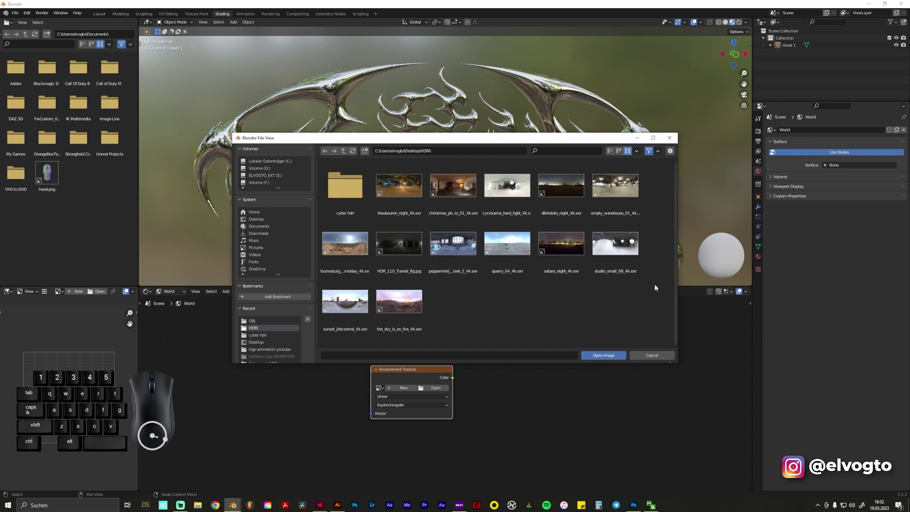
- Load studio_small_08_4k.exr, switch the viewport to Rendered shading, and move the image node aside
{"action": "double_click", "coordinate": [619, 257]}
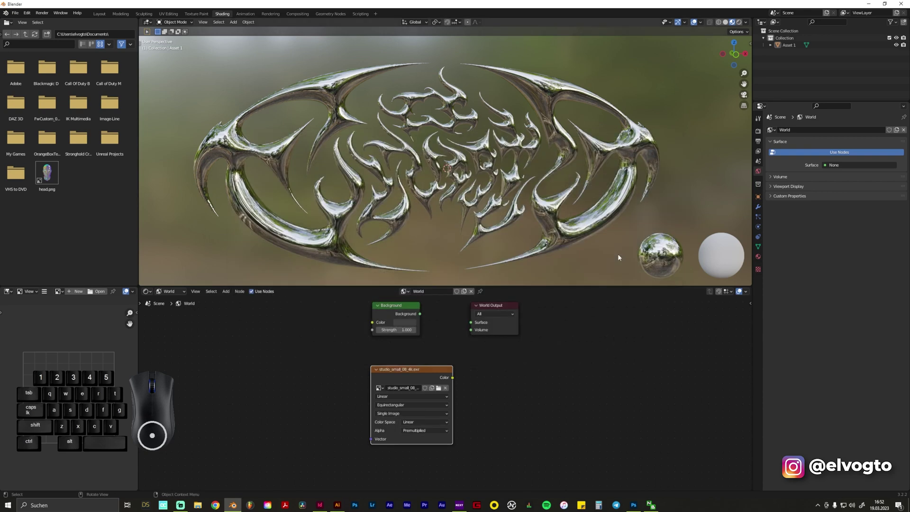
{"action": "left_click", "coordinate": [739, 22]}
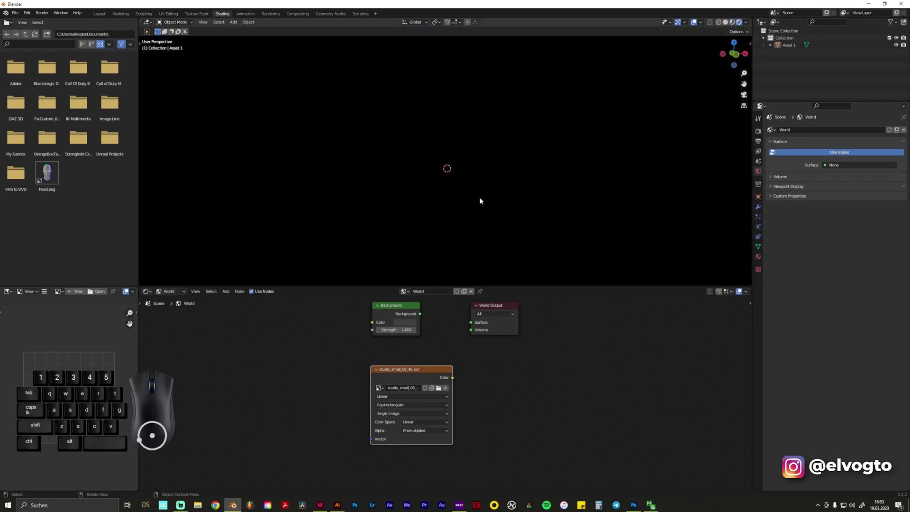
{"action": "left_click_drag", "start_coordinate": [427, 371], "coordinate": [472, 322]}
{"action": "key", "text": "Escape"}
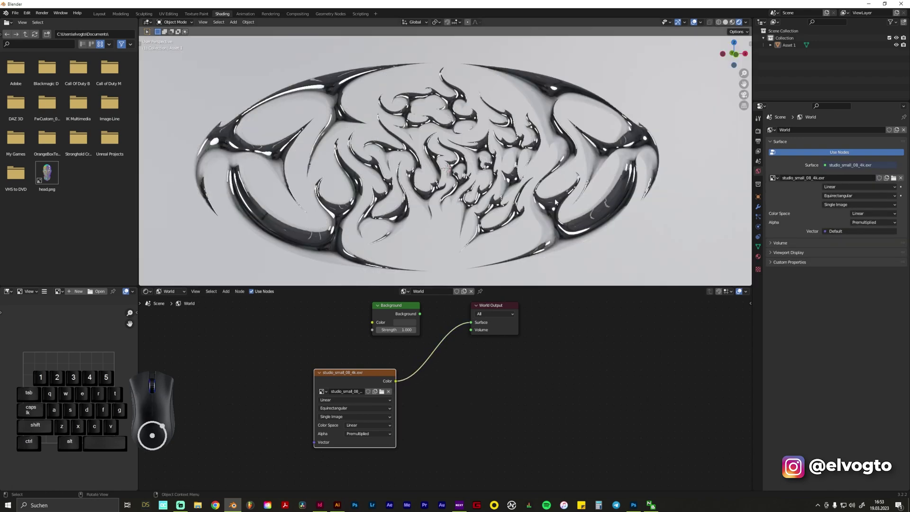
- Orbit to view the studio reflections, then snap back to front view
{"action": "middle_click_drag", "start_coordinate": [571, 173], "coordinate": [621, 165]}
{"action": "scroll", "coordinate": [622, 165], "scroll_direction": "up", "scroll_amount": 4}
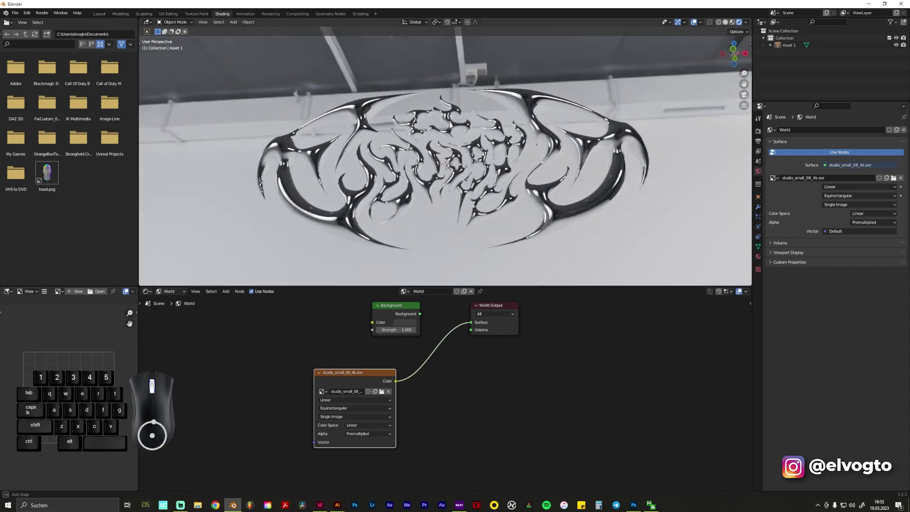
{"action": "key", "text": "1"}
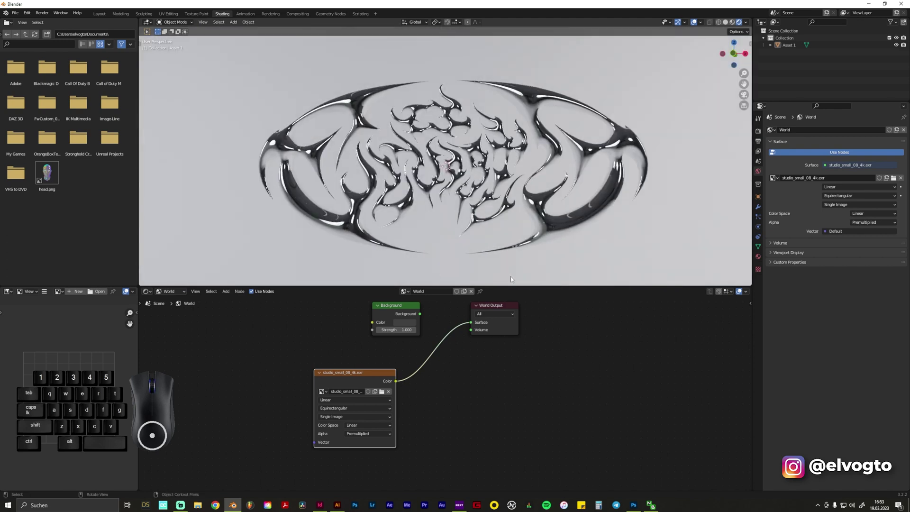
{"action": "scroll", "coordinate": [481, 183], "scroll_direction": "down", "scroll_amount": 3}
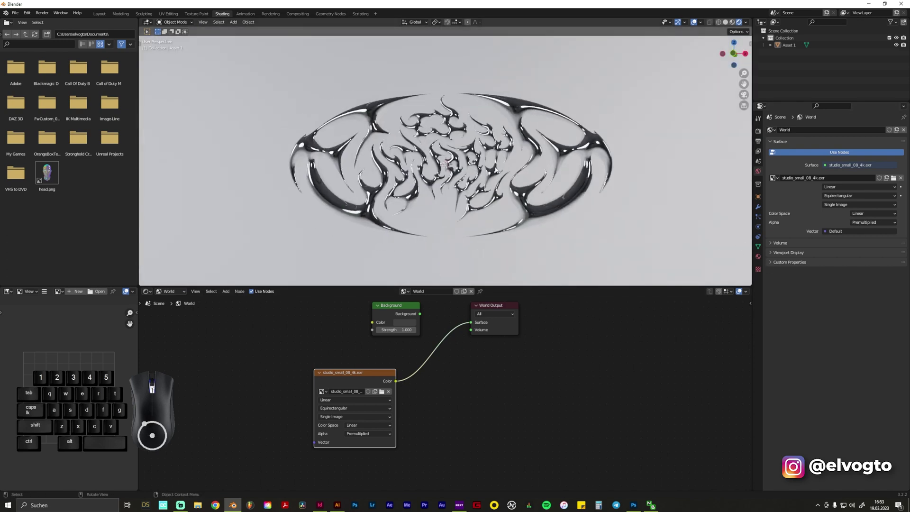
{"action": "scroll", "coordinate": [393, 163], "scroll_direction": "up", "scroll_amount": 2}
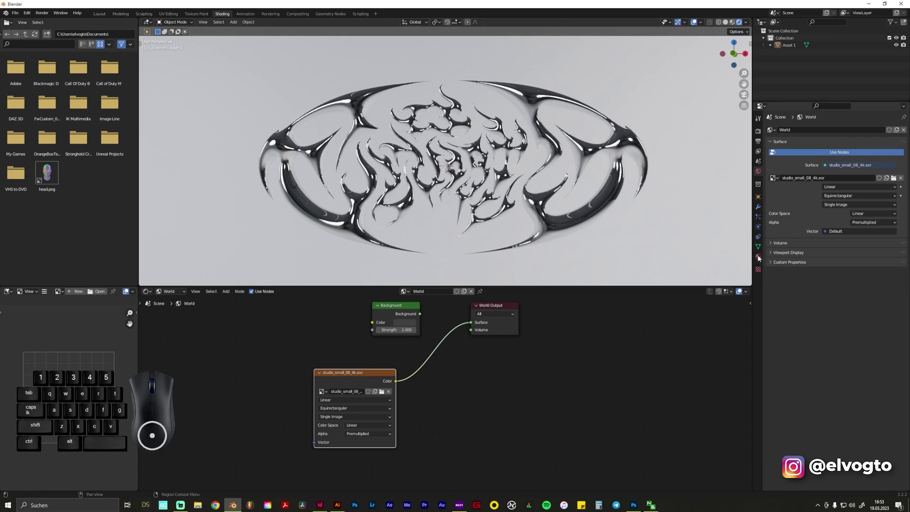
- Turn on Transparent under Film in Render Properties
{"action": "left_click", "coordinate": [758, 136]}
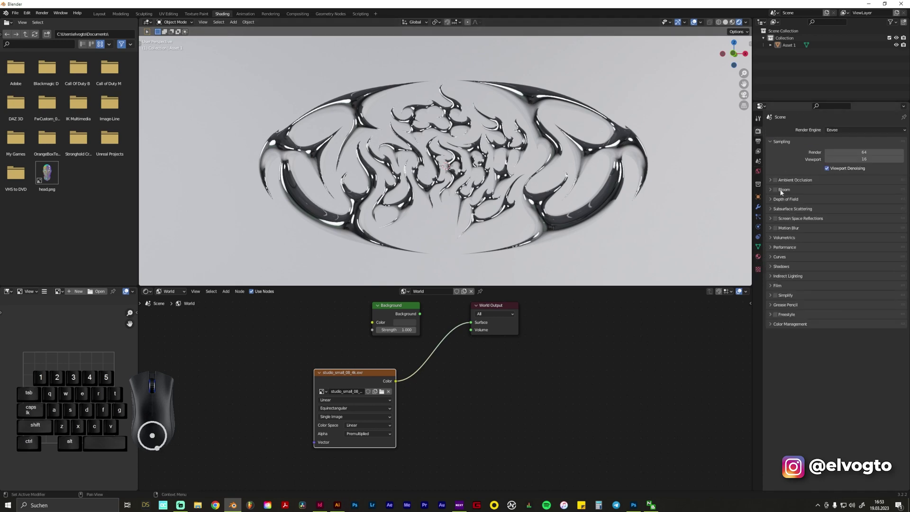
{"action": "left_click", "coordinate": [772, 285]}
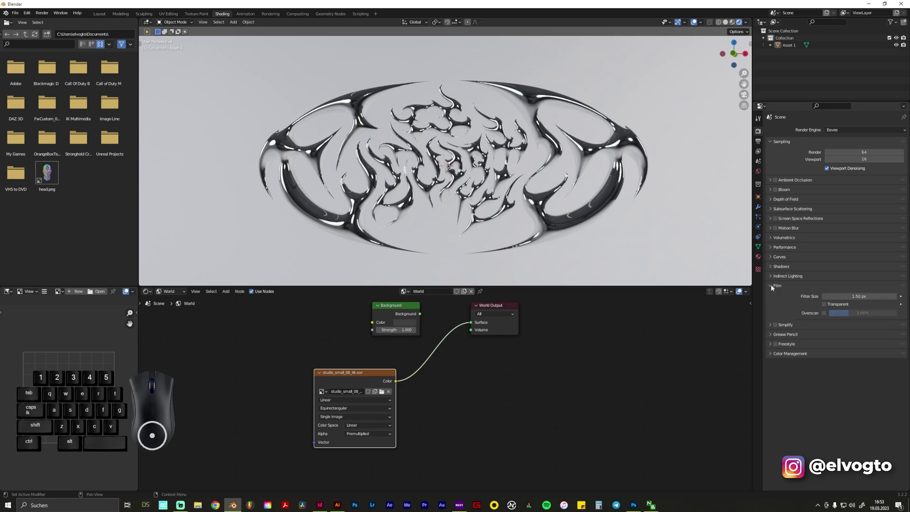
{"action": "left_click", "coordinate": [825, 305]}
- Tilt the view and reposition the HDRI image node, leaving it selected
{"action": "middle_click_drag", "start_coordinate": [446, 142], "coordinate": [468, 178]}
{"action": "left_click_drag", "start_coordinate": [354, 375], "coordinate": [407, 355]}
{"action": "left_click", "coordinate": [466, 409]}
{"action": "left_click", "coordinate": [410, 356]}
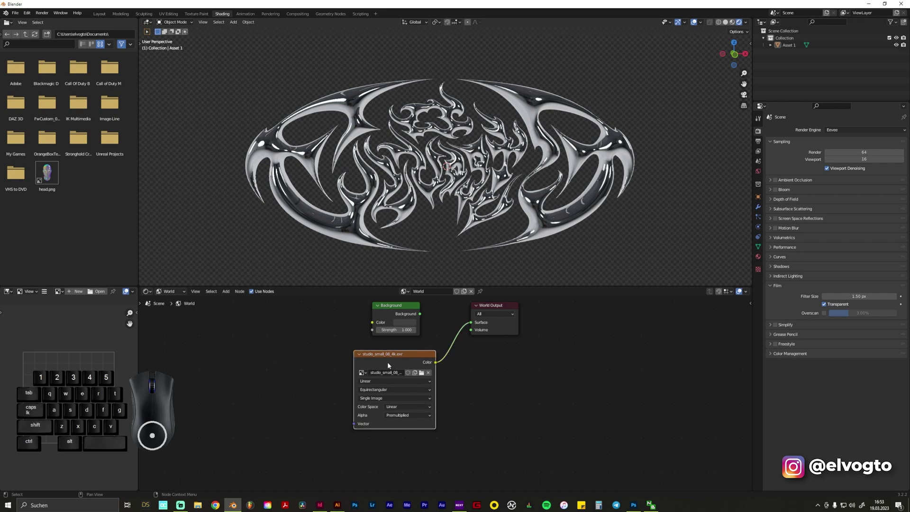
- Add Texture Coordinate and Mapping nodes to the HDRI, shift its X mapping, and return to Layout
{"action": "key", "text": "ctrl"}
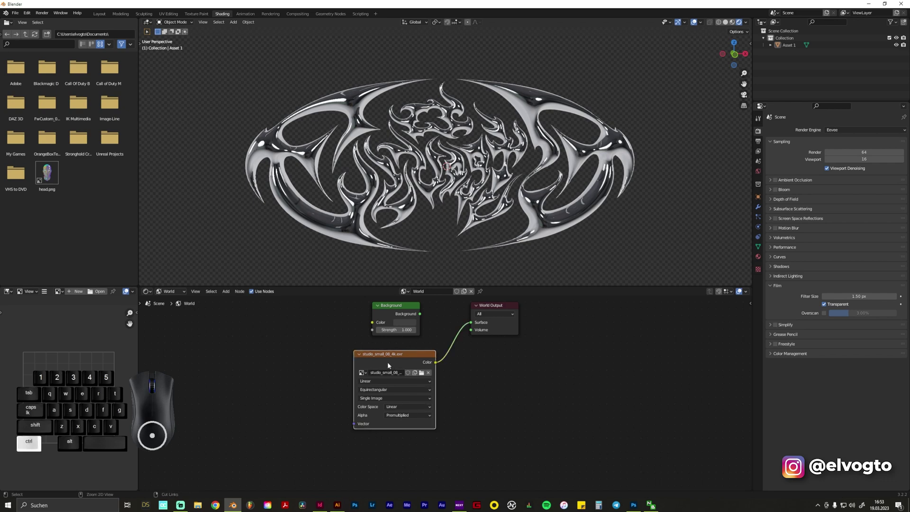
{"action": "key", "text": "ctrl+t"}
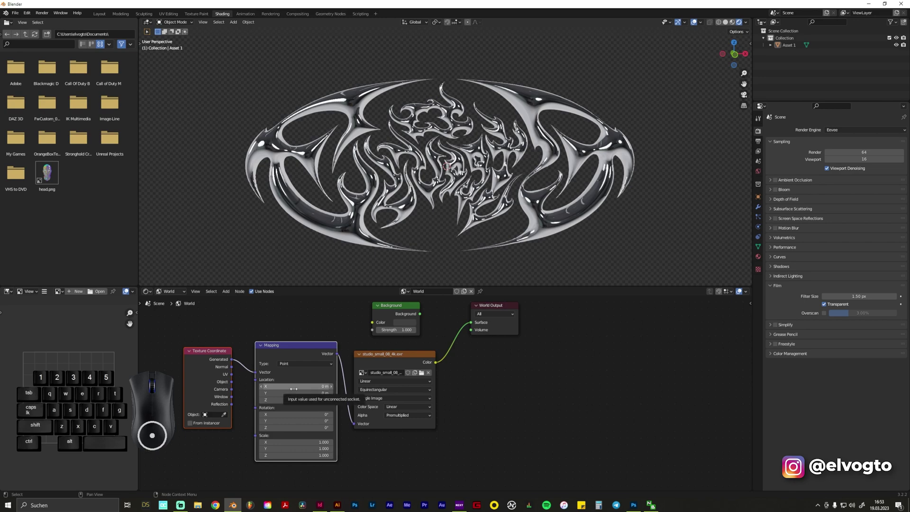
{"action": "left_click_drag", "start_coordinate": [294, 389], "coordinate": [300, 414]}
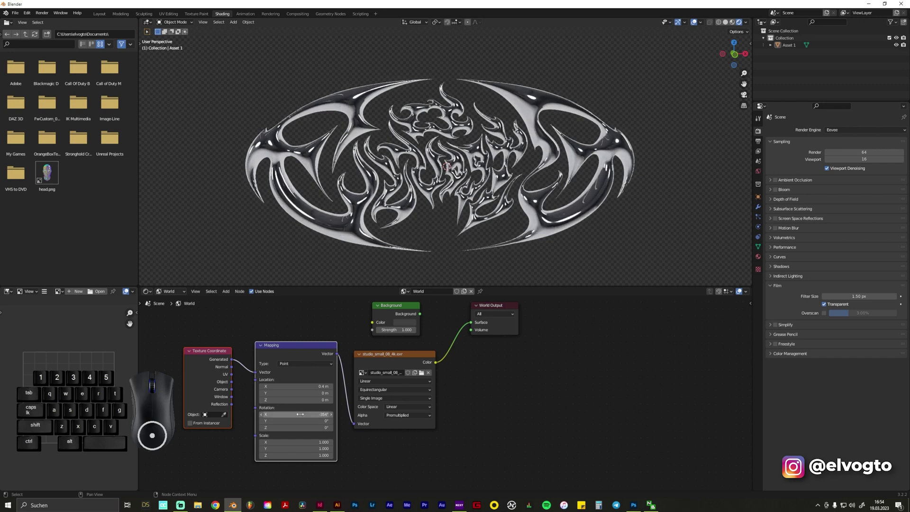
{"action": "middle_click_drag", "start_coordinate": [446, 252], "coordinate": [444, 246]}
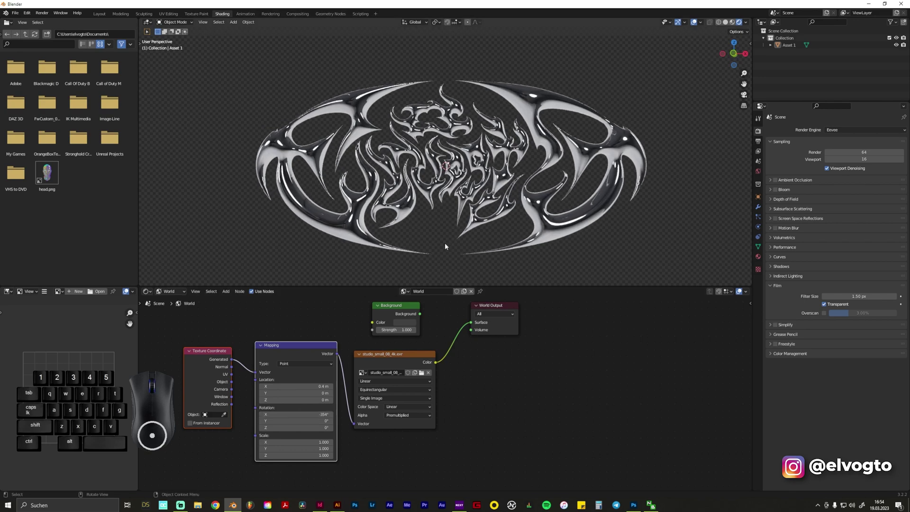
{"action": "left_click", "coordinate": [100, 13]}
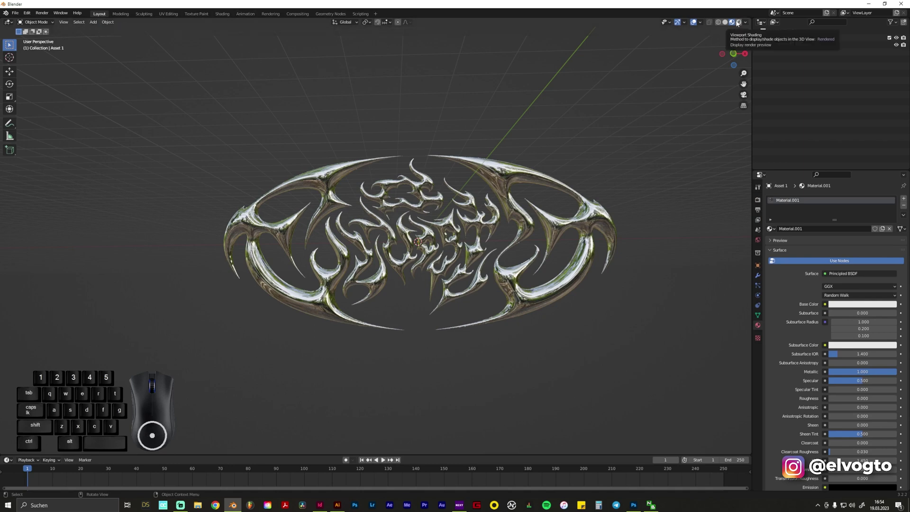
- Preview the logo in Rendered shading and apply its location
{"action": "left_click", "coordinate": [738, 22]}
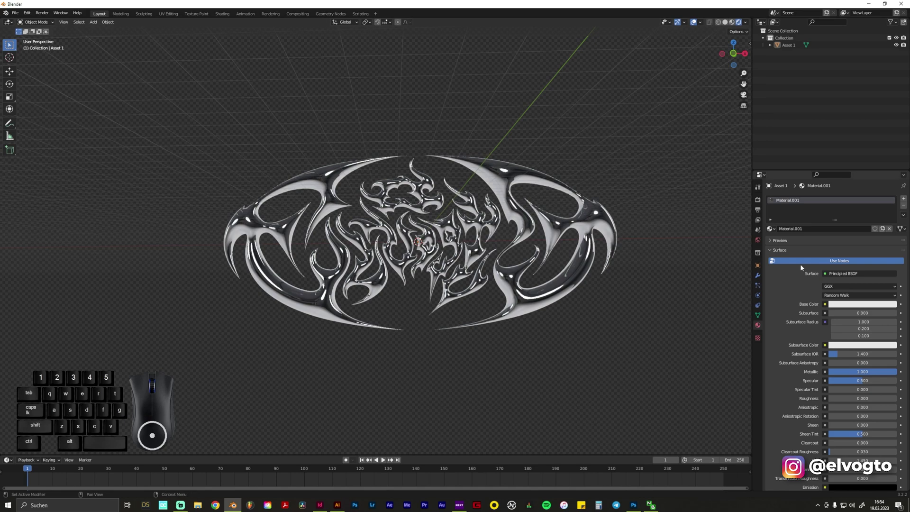
{"action": "middle_click_drag", "start_coordinate": [474, 333], "coordinate": [481, 288]}
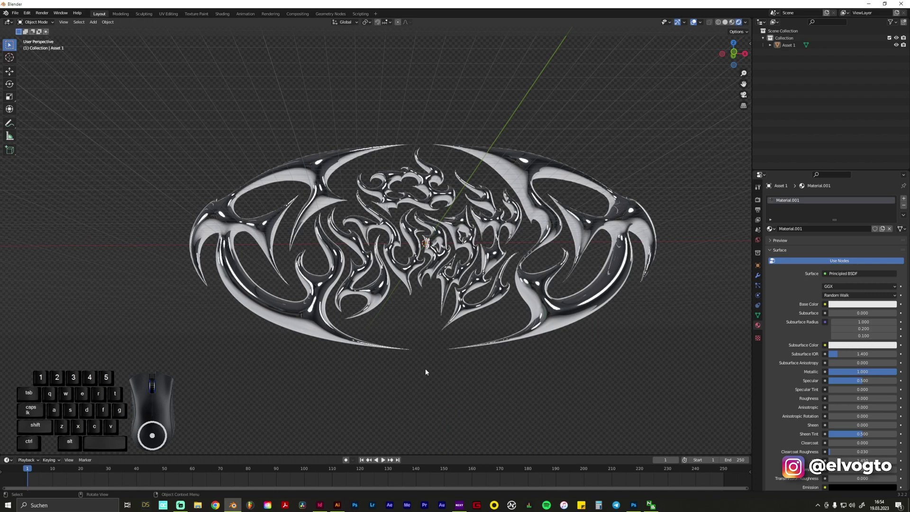
{"action": "key", "text": "ctrl+a"}
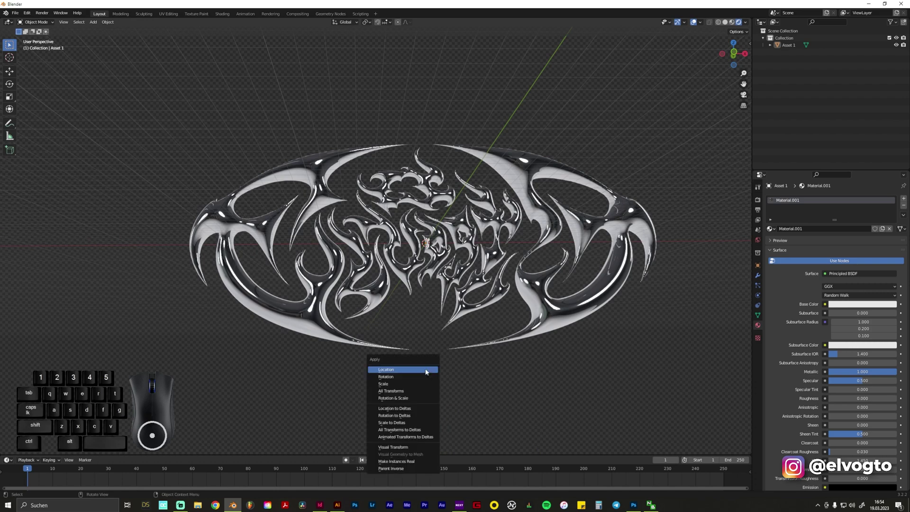
{"action": "left_click", "coordinate": [426, 370]}
- Add a new Camera object to the scene
{"action": "key", "text": "shift+a"}
{"action": "mouse_move", "coordinate": [427, 388]}
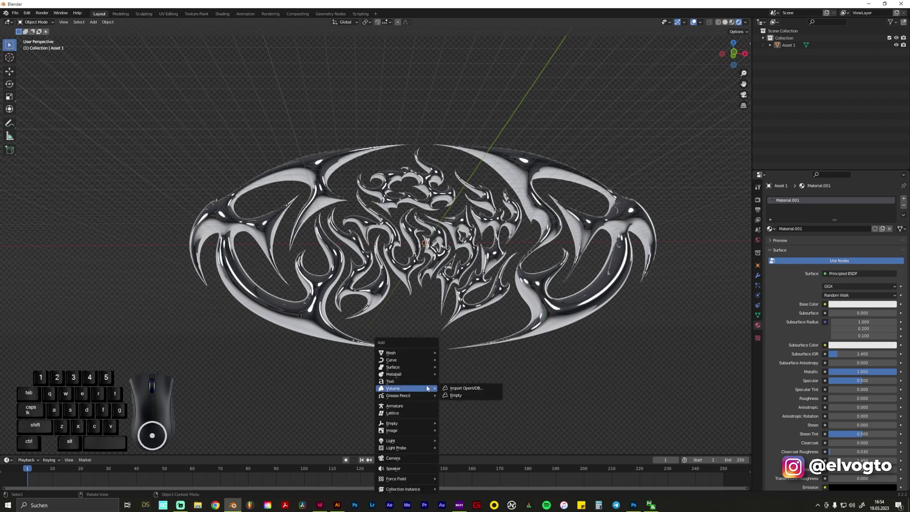
{"action": "left_click", "coordinate": [398, 462]}
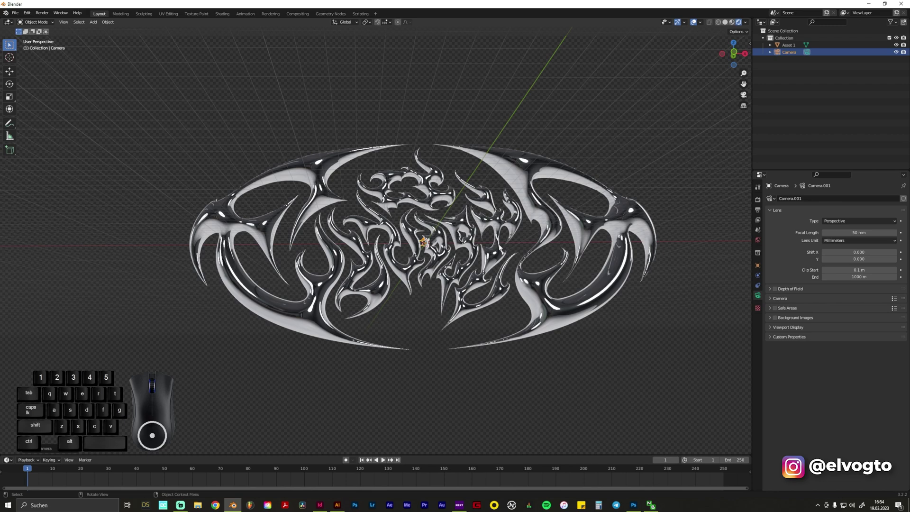
- Look through the camera and enable Lock Camera to View in the sidebar's View tab
{"action": "key", "text": "KP_0"}
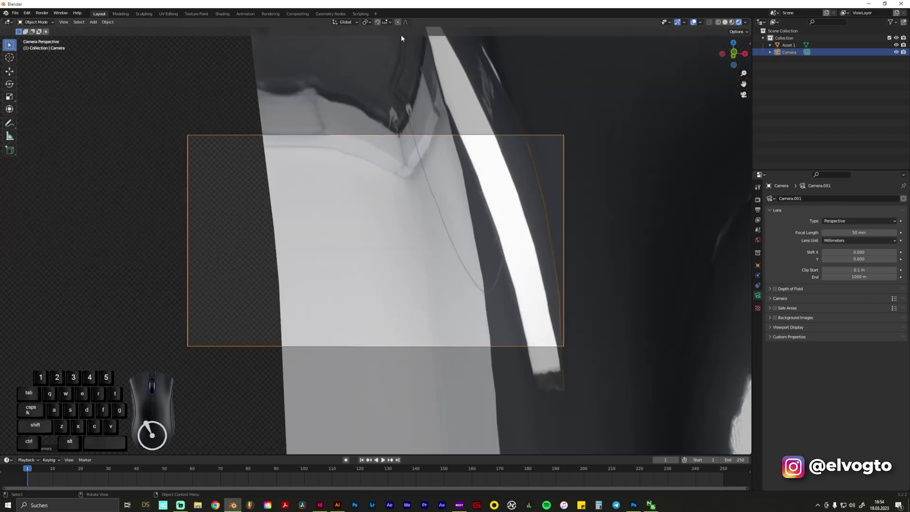
{"action": "left_click", "coordinate": [743, 98]}
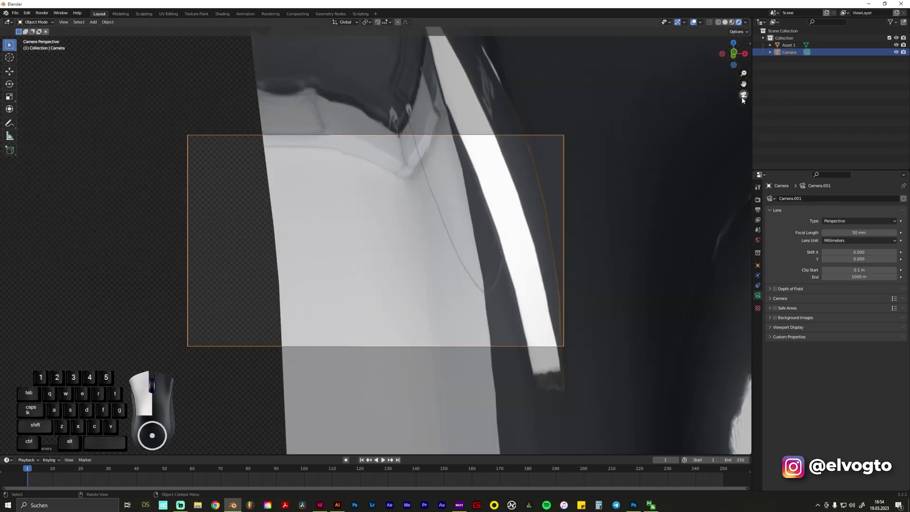
{"action": "left_click", "coordinate": [743, 97]}
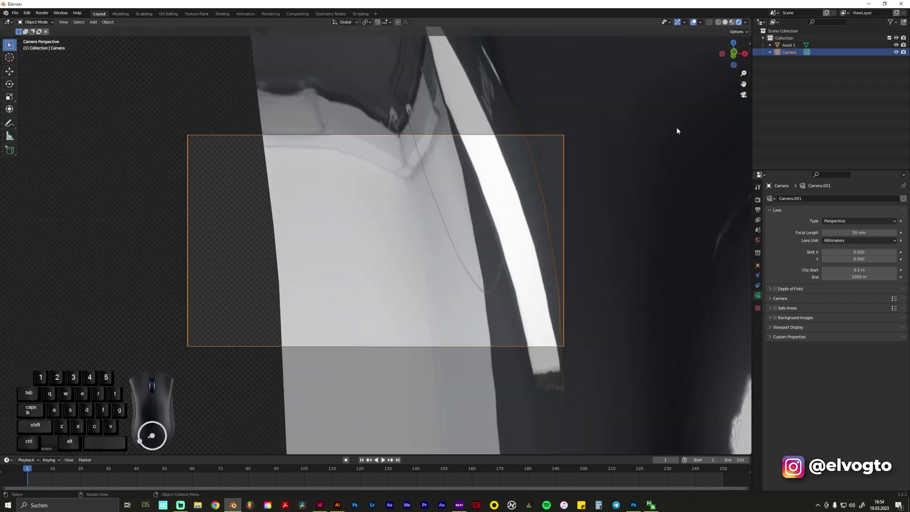
{"action": "key", "text": "n"}
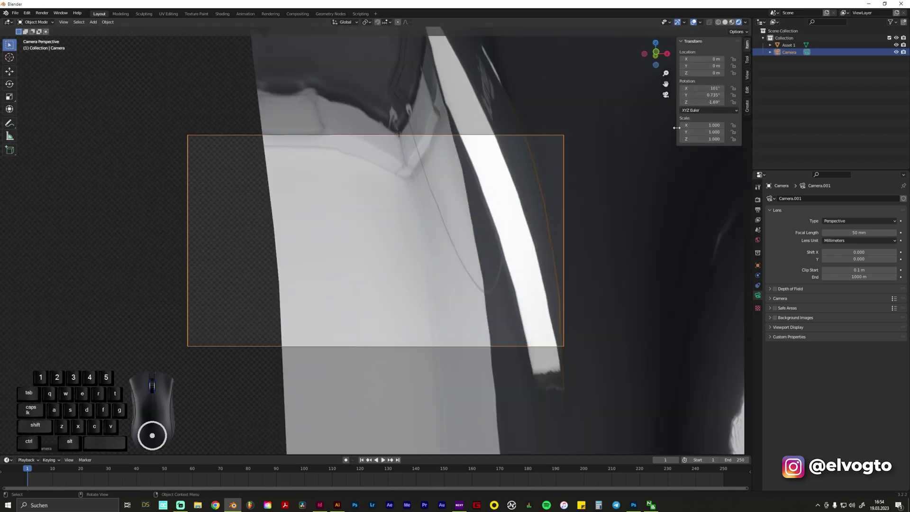
{"action": "left_click", "coordinate": [747, 105]}
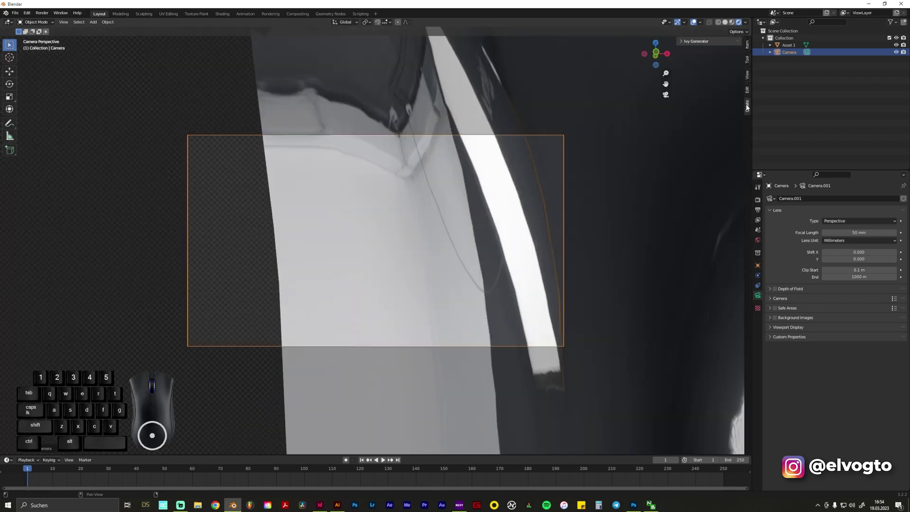
{"action": "left_click", "coordinate": [748, 77]}
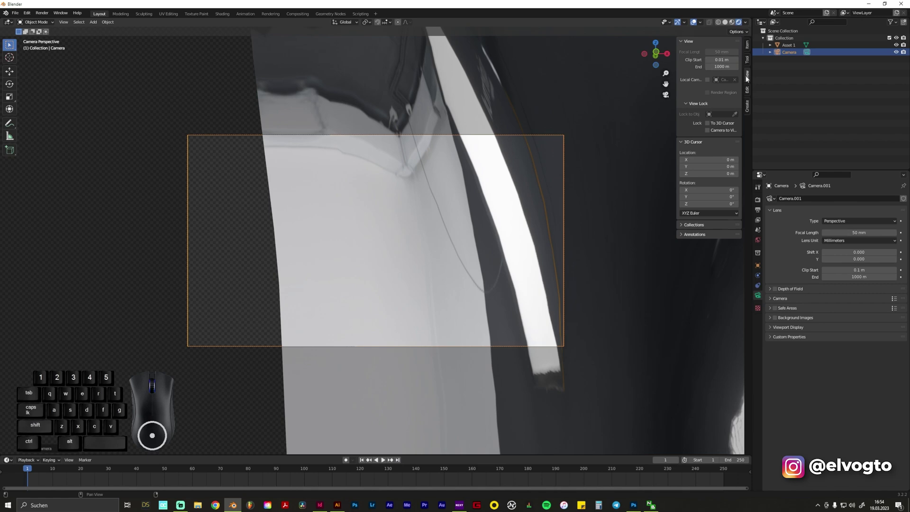
{"action": "left_click", "coordinate": [707, 130]}
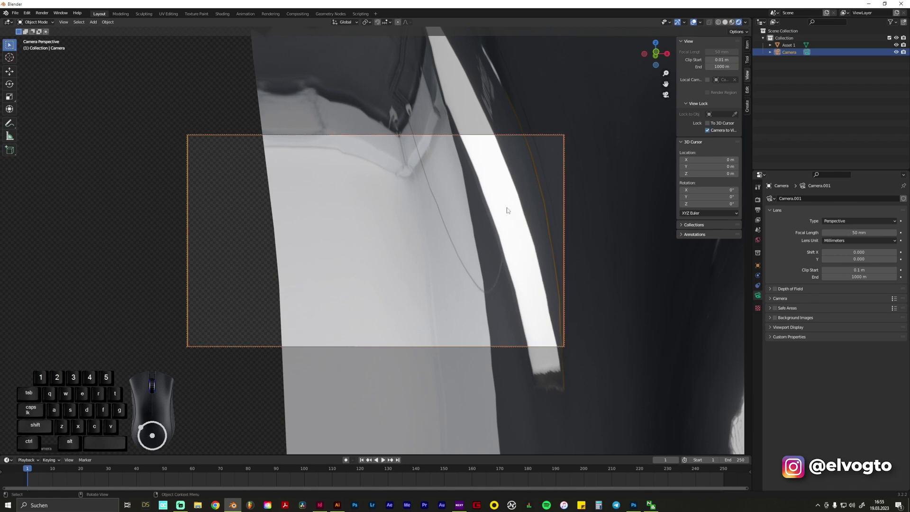
- Orbit and zoom the camera view until the whole chrome logo is centred in frame
{"action": "middle_click_drag", "start_coordinate": [476, 210], "coordinate": [476, 210]}
{"action": "scroll", "coordinate": [476, 210], "scroll_direction": "down", "scroll_amount": 10}
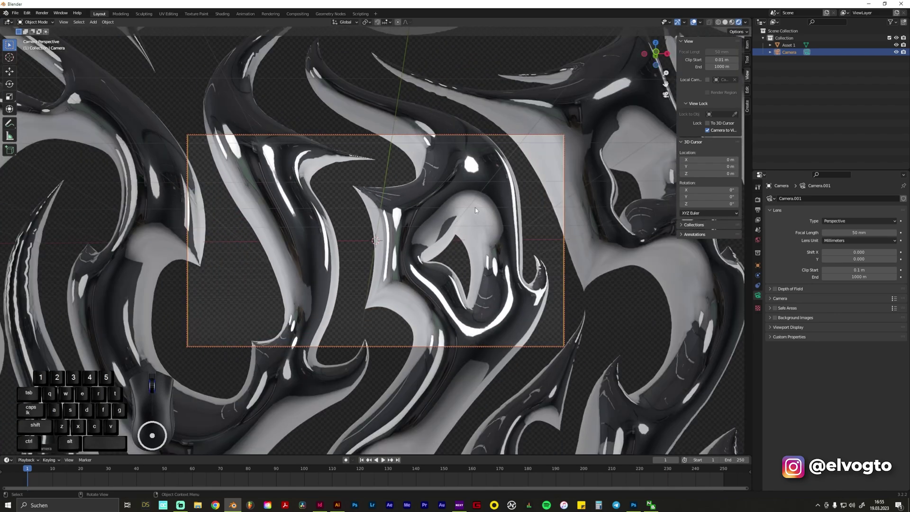
{"action": "scroll", "coordinate": [476, 210], "scroll_direction": "down", "scroll_amount": 6}
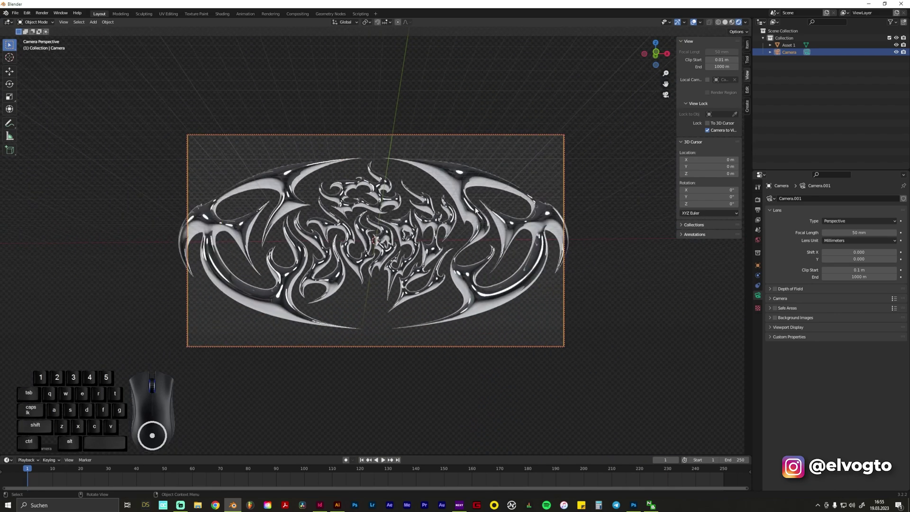
{"action": "middle_click_drag", "start_coordinate": [402, 276], "coordinate": [404, 273]}
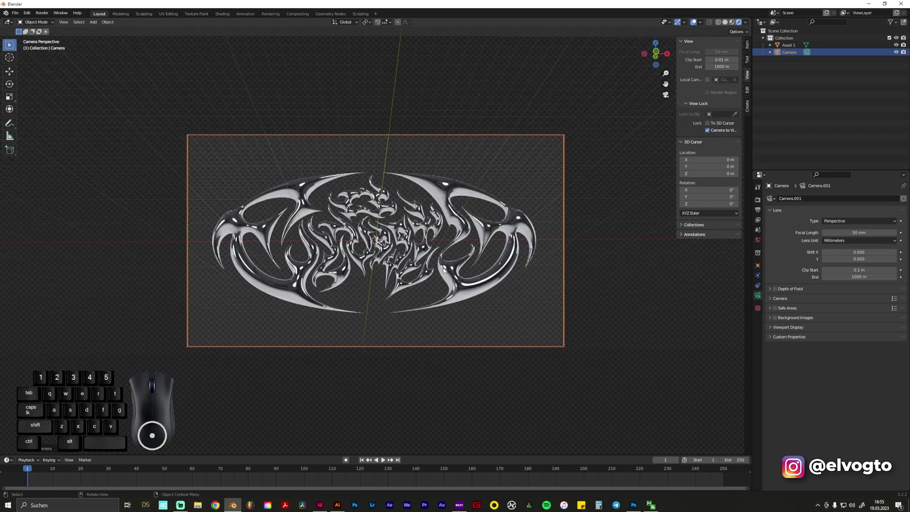
{"action": "middle_click_drag", "start_coordinate": [529, 244], "coordinate": [485, 254]}
{"action": "scroll", "coordinate": [486, 257], "scroll_direction": "up", "scroll_amount": 2}
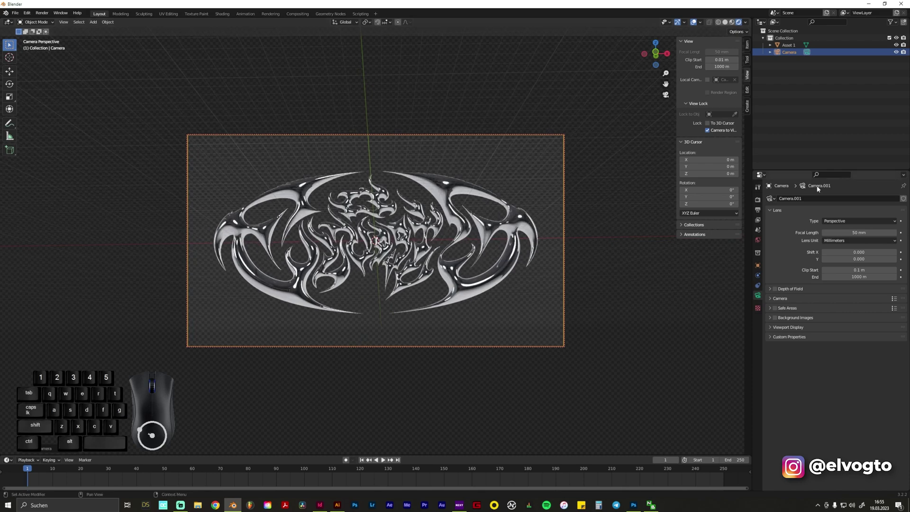
- In Output Properties > Format, set Resolution X to 3000 and Resolution Y to 1700
{"action": "left_click", "coordinate": [758, 200]}
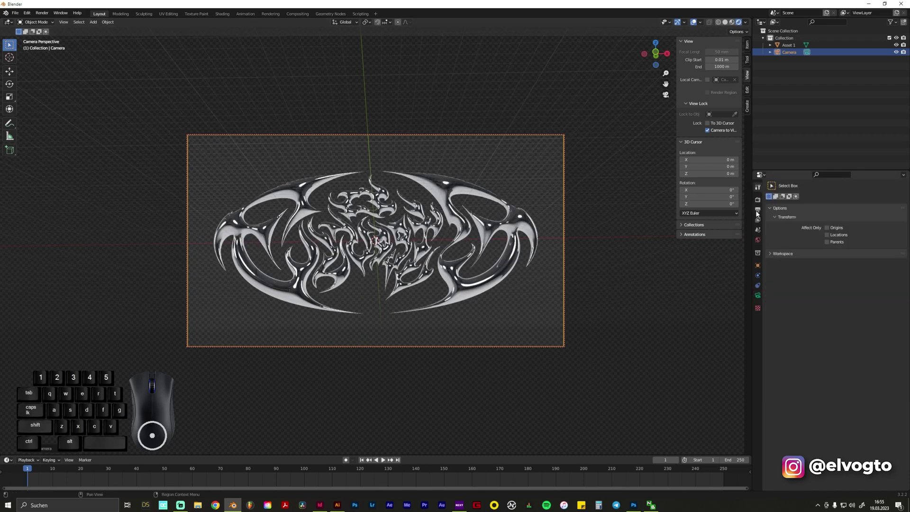
{"action": "left_click", "coordinate": [758, 210]}
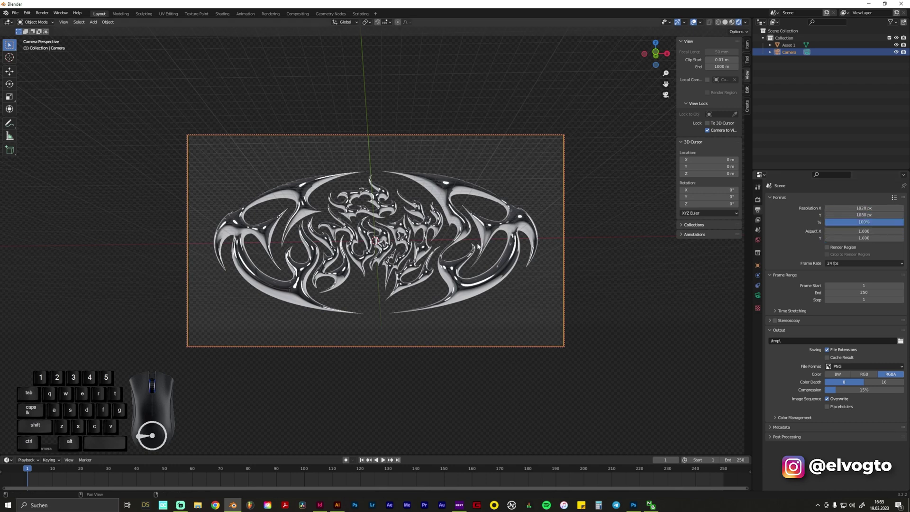
{"action": "left_click", "coordinate": [857, 209]}
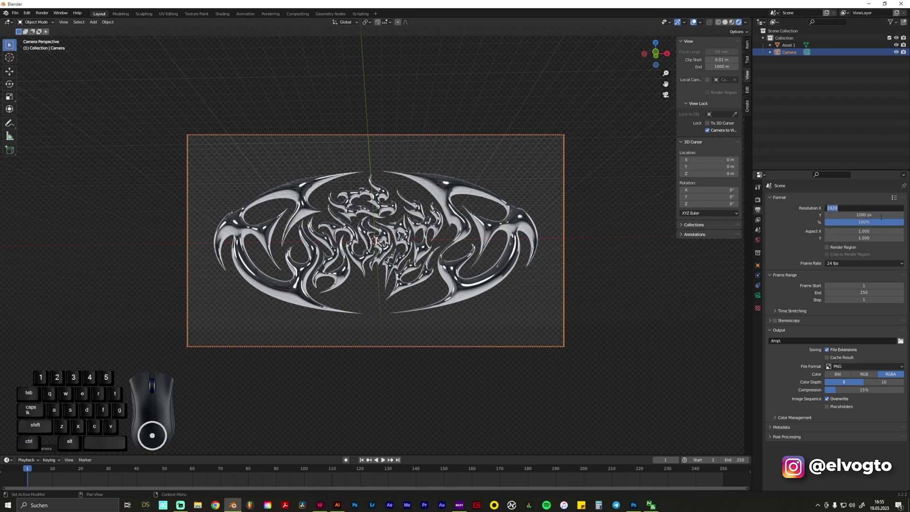
{"action": "type", "text": "3000"}
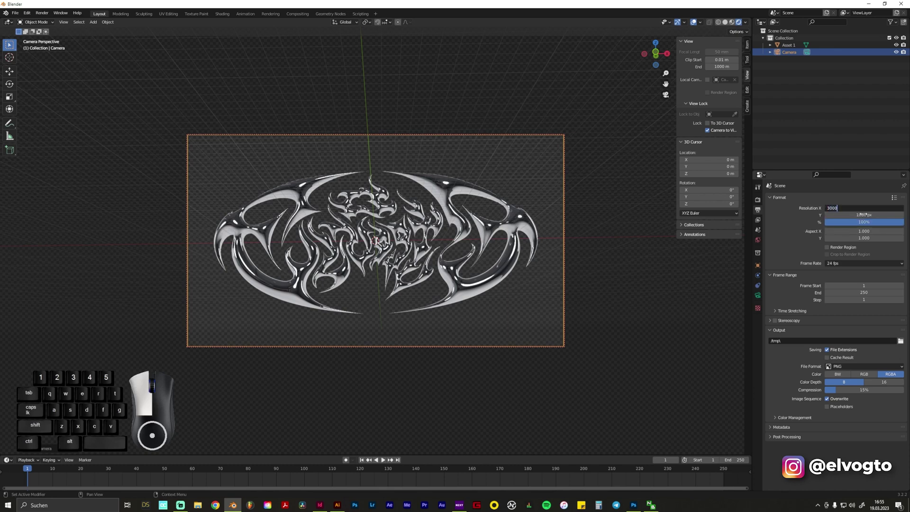
{"action": "left_click", "coordinate": [882, 217]}
{"action": "left_click", "coordinate": [873, 215]}
{"action": "type", "text": "20"}
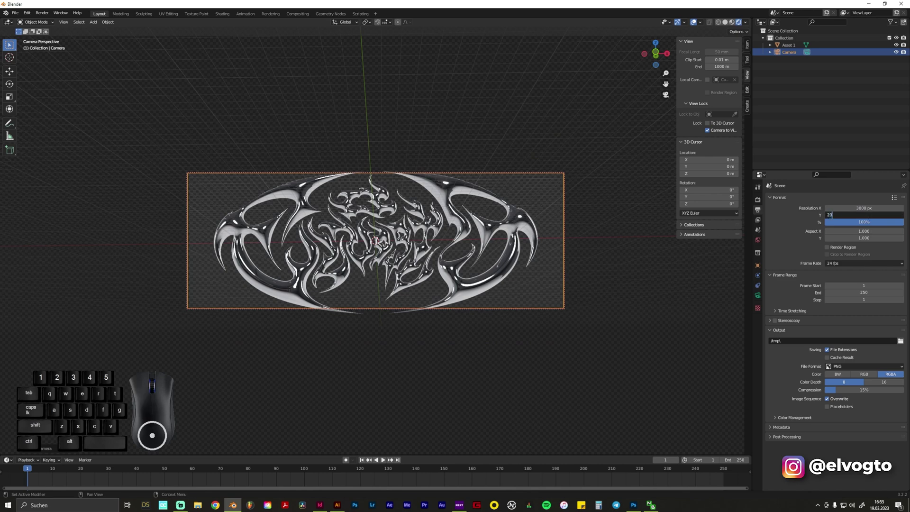
{"action": "type", "text": "00"}
{"action": "key", "text": "Return"}
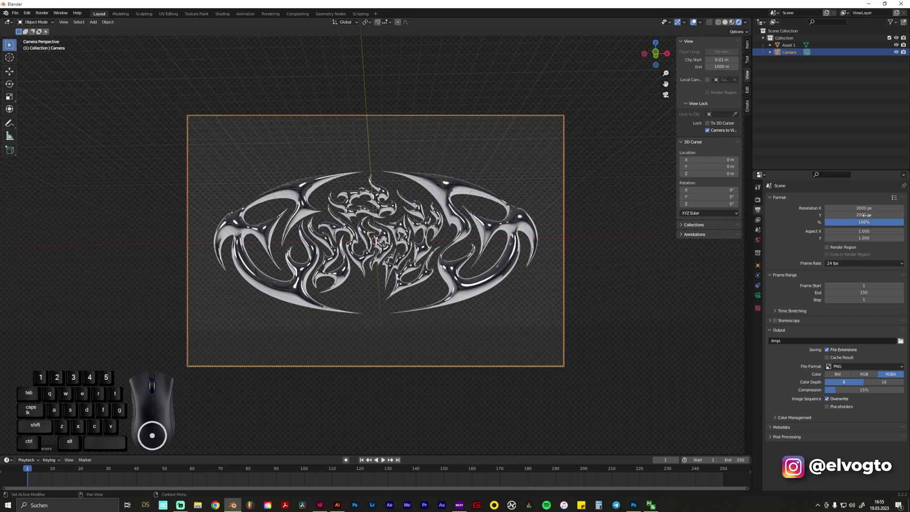
{"action": "left_click", "coordinate": [869, 216]}
{"action": "type", "text": "17"}
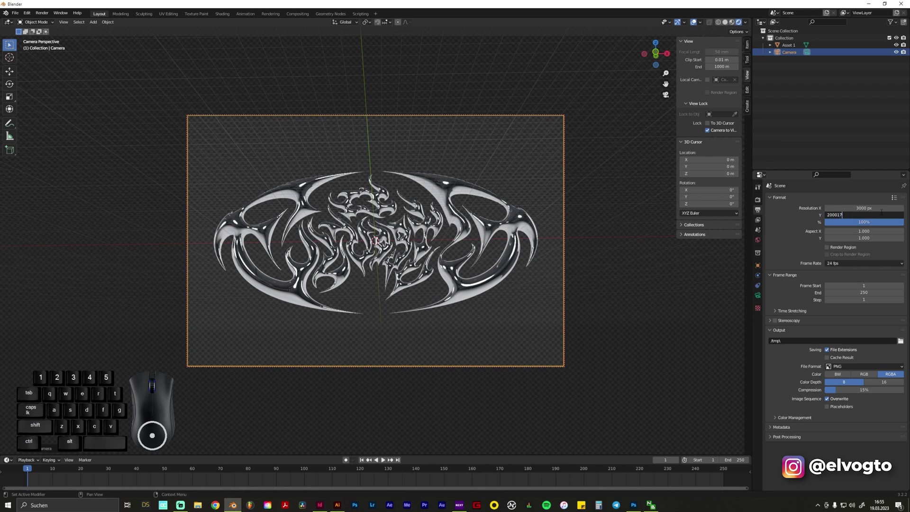
{"action": "type", "text": "1700"}
{"action": "key", "text": "Return"}
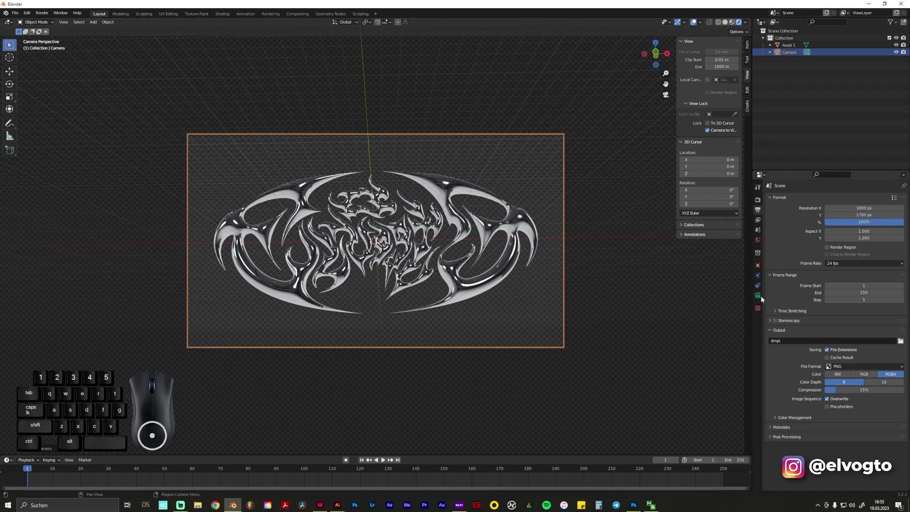
- Select the Camera and set its lens focal length to 10 mm
{"action": "left_click", "coordinate": [788, 45]}
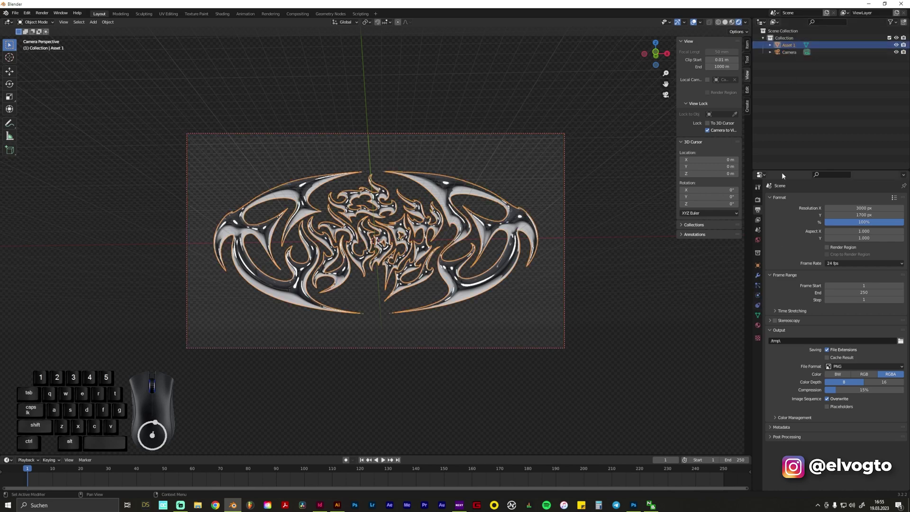
{"action": "left_click", "coordinate": [789, 52]}
{"action": "left_click", "coordinate": [758, 295]}
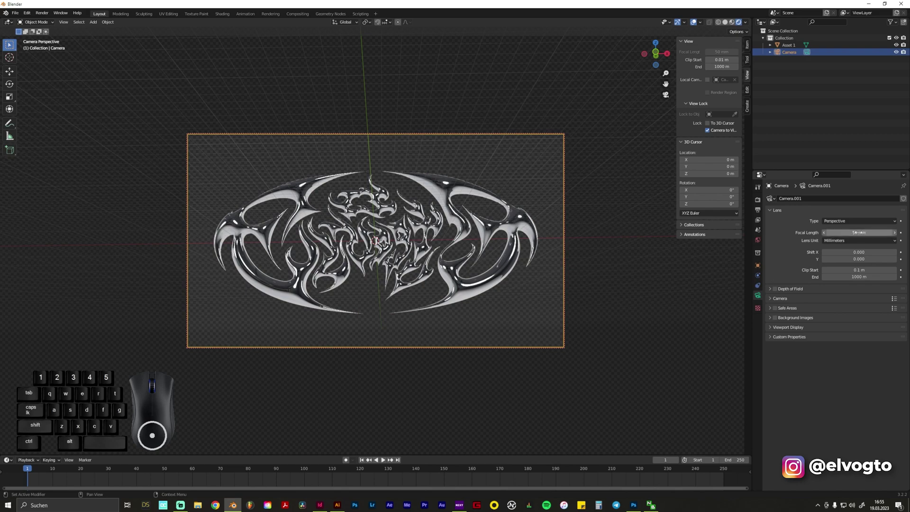
{"action": "left_click_drag", "start_coordinate": [859, 232], "coordinate": [825, 233]}
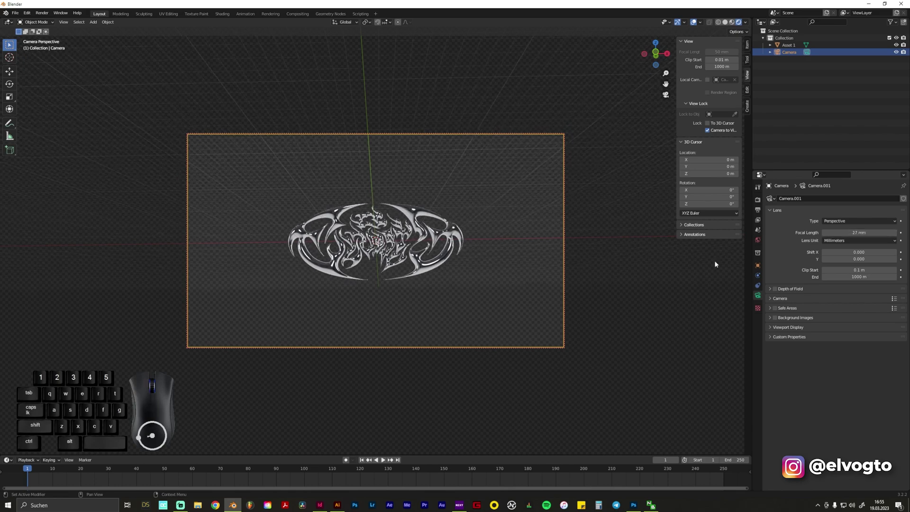
{"action": "scroll", "coordinate": [349, 247], "scroll_direction": "up", "scroll_amount": 3}
{"action": "middle_click_drag", "start_coordinate": [349, 246], "coordinate": [351, 234]}
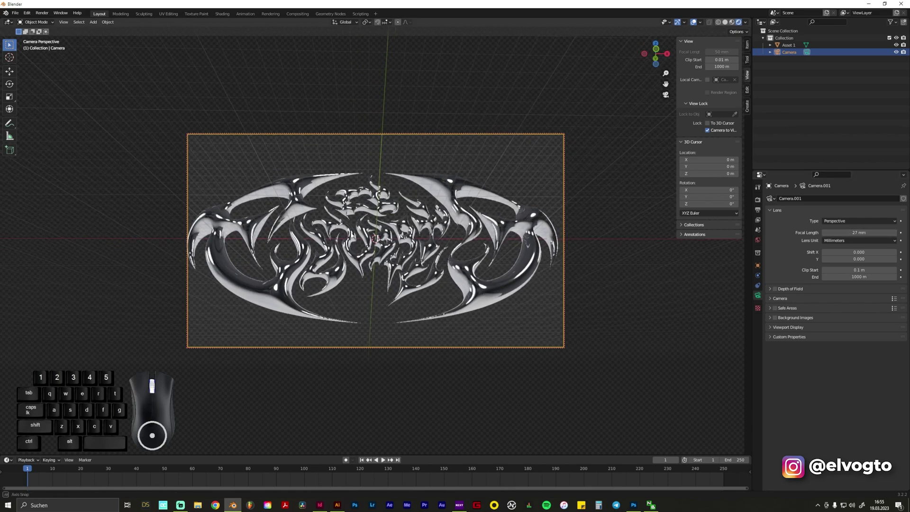
{"action": "left_click_drag", "start_coordinate": [860, 232], "coordinate": [831, 232]}
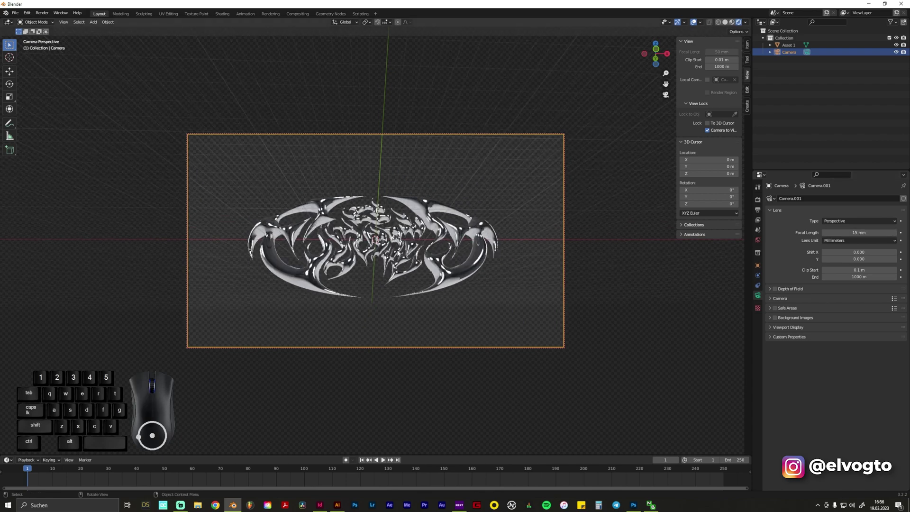
{"action": "left_click", "coordinate": [856, 232]}
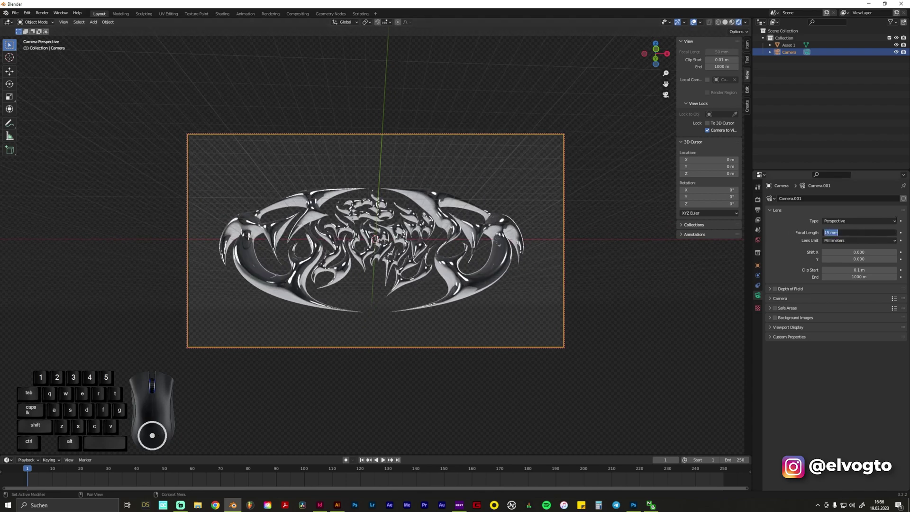
{"action": "type", "text": "10"}
{"action": "key", "text": "Return"}
- Orbit and pan the camera view to straighten and recenter the logo
{"action": "scroll", "coordinate": [511, 272], "scroll_direction": "up", "scroll_amount": 1}
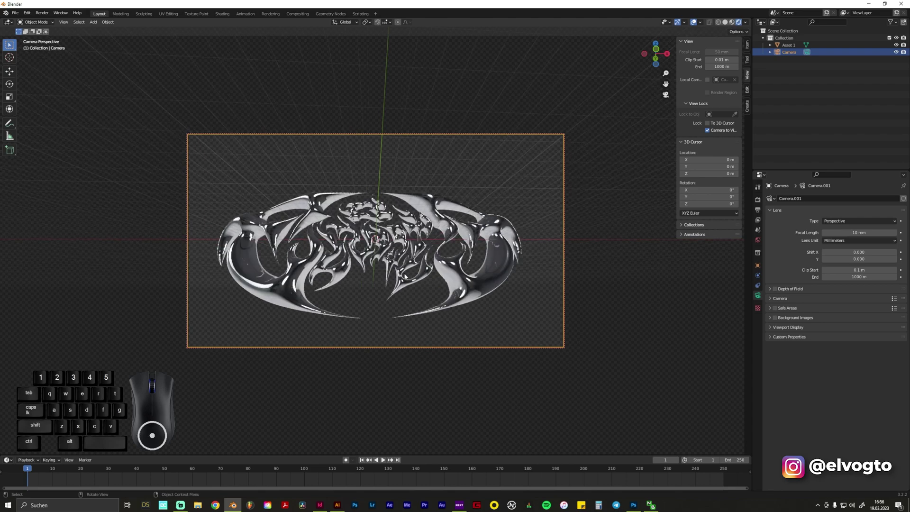
{"action": "middle_click_drag", "start_coordinate": [405, 275], "coordinate": [468, 297]}
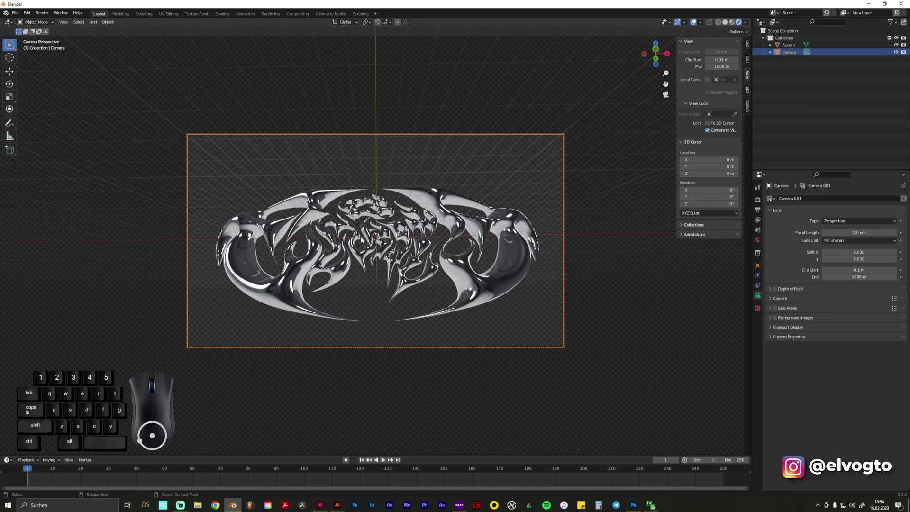
{"action": "scroll", "coordinate": [447, 273], "scroll_direction": "down", "scroll_amount": 3, "text": "shift"}
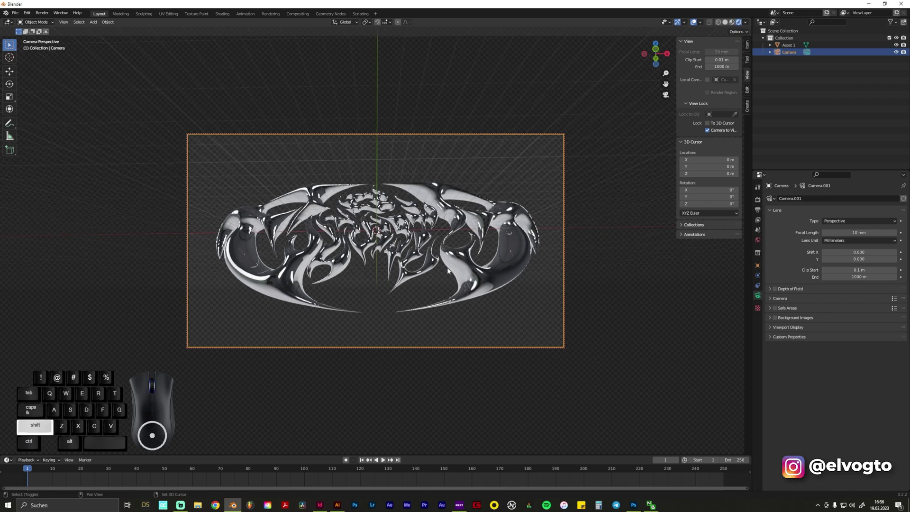
{"action": "middle_click_drag", "start_coordinate": [447, 274], "coordinate": [448, 291], "text": "shift"}
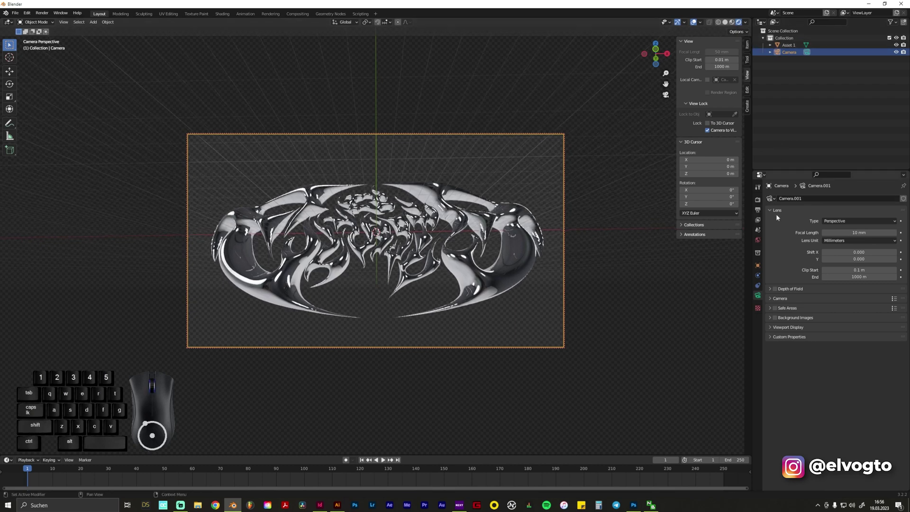
- In Render Properties, choose Cycles as the render engine and GPU Compute as the device
{"action": "left_click", "coordinate": [758, 199]}
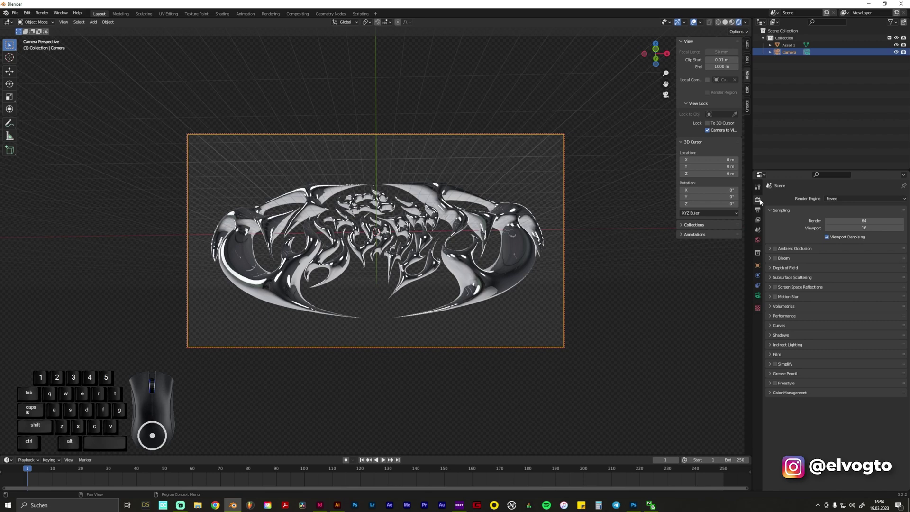
{"action": "left_click", "coordinate": [839, 198]}
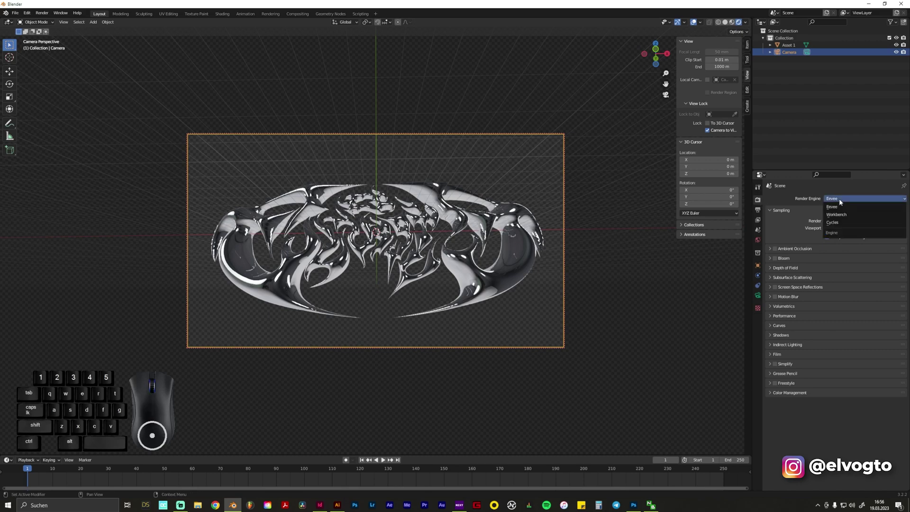
{"action": "left_click", "coordinate": [838, 222]}
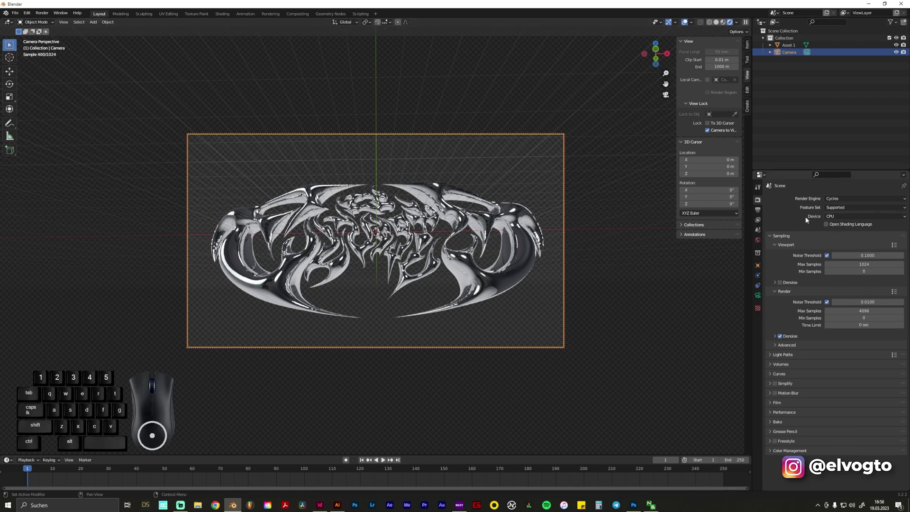
{"action": "left_click", "coordinate": [849, 216]}
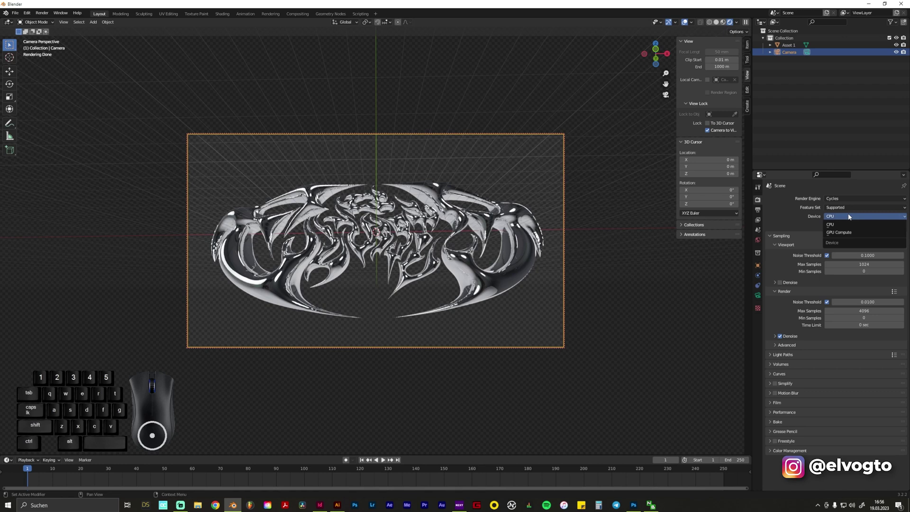
{"action": "left_click", "coordinate": [833, 232]}
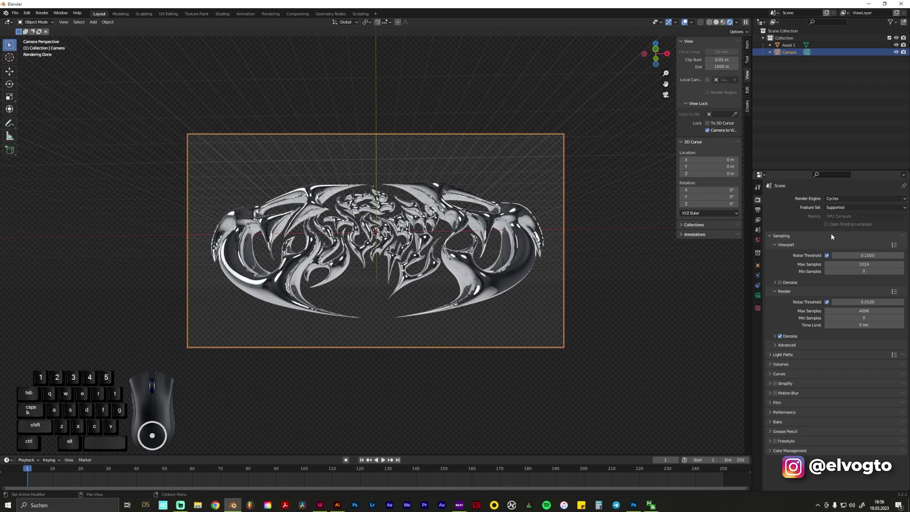